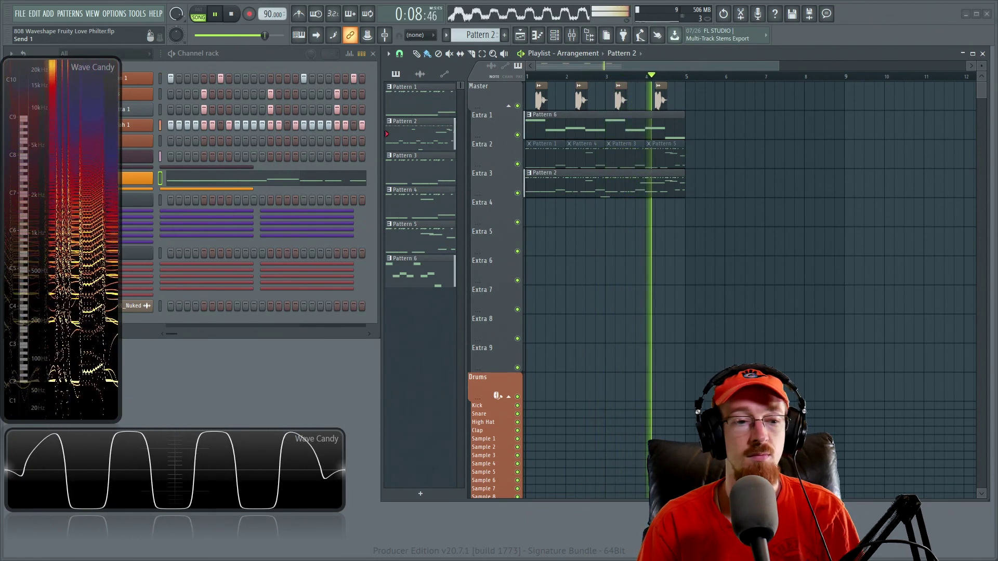
# Stop playback and review the 808 notes and velocities of Pattern 2 in the piano roll
pyautogui.press('space')
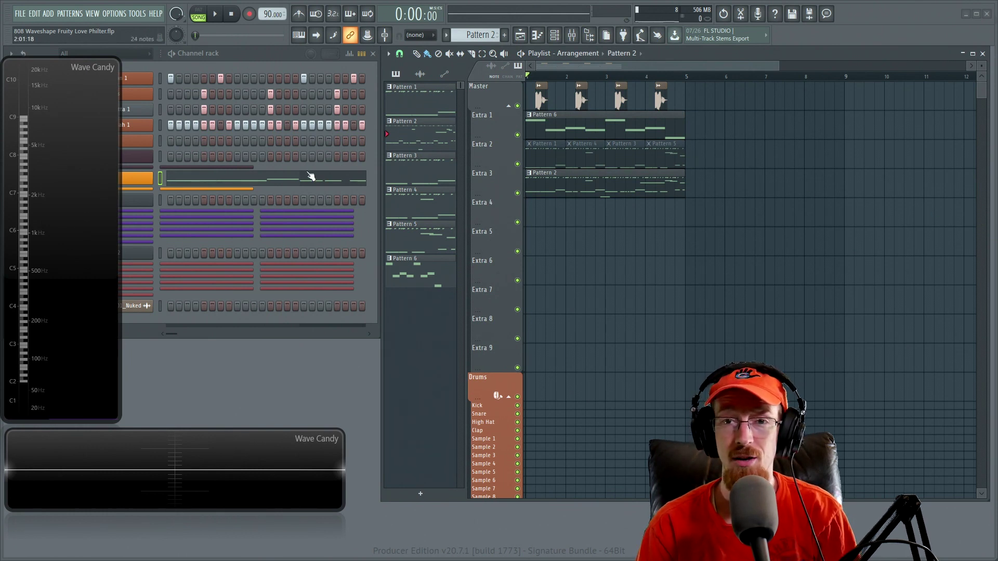
pyautogui.click(285, 183)
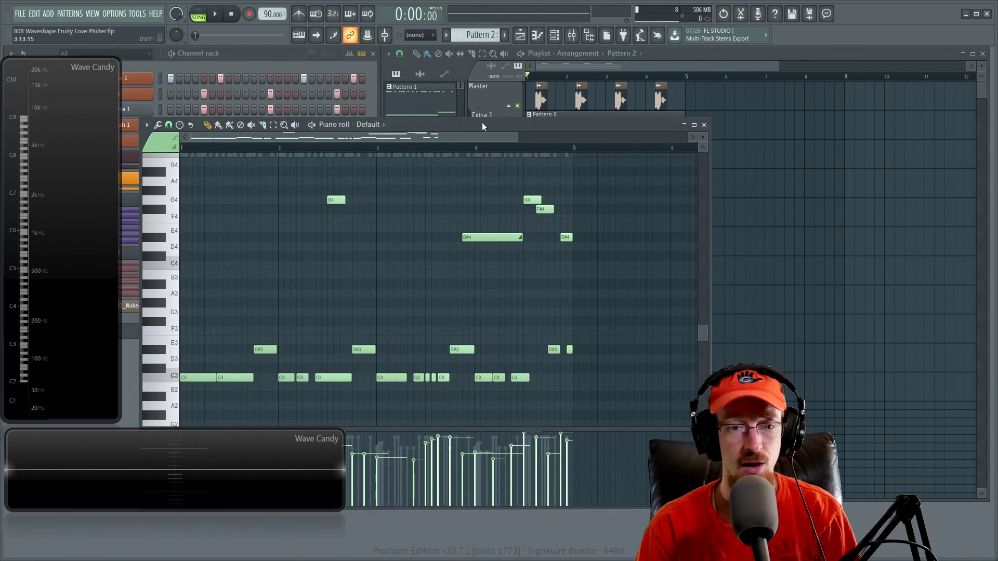
pyautogui.moveTo(815, 88); pyautogui.dragTo(382, 341)
pyautogui.keyDown('ctrl'); pyautogui.click(607, 224); pyautogui.keyUp('ctrl')
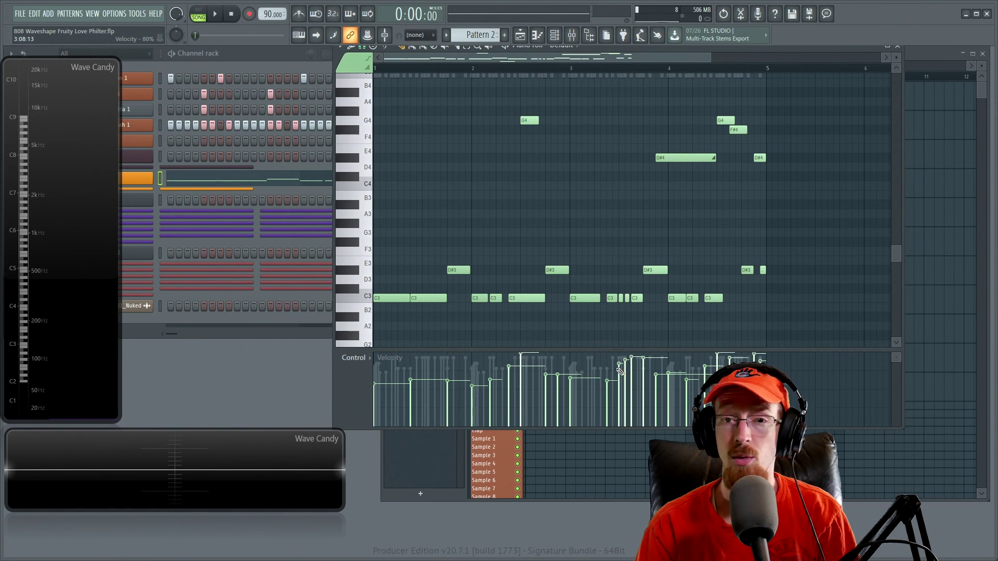
pyautogui.click(897, 46)
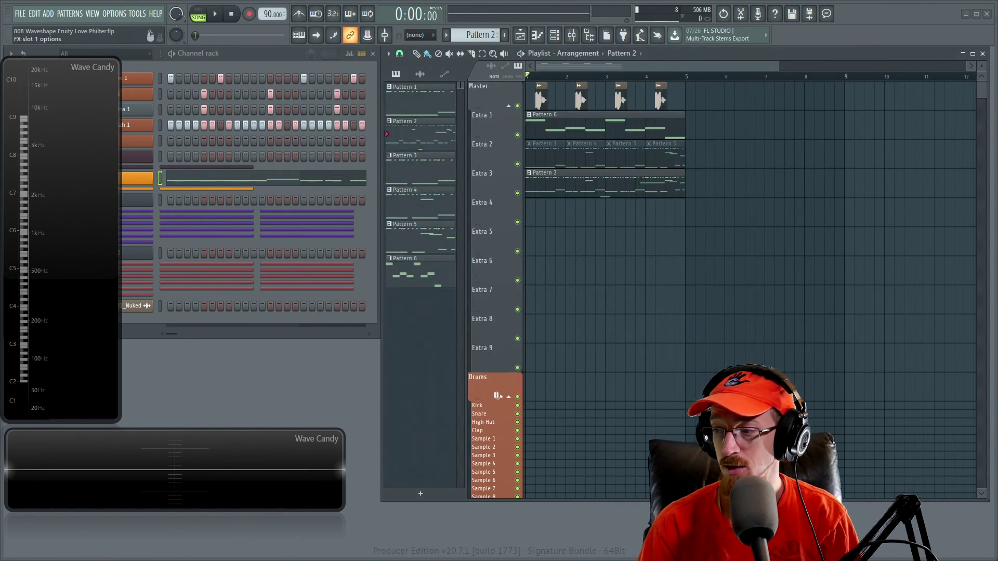
# Play the song with Fruity Love Philter bypassed and with it enabled to compare the 808 sound
pyautogui.moveTo(674, 137); pyautogui.dragTo(328, 65)
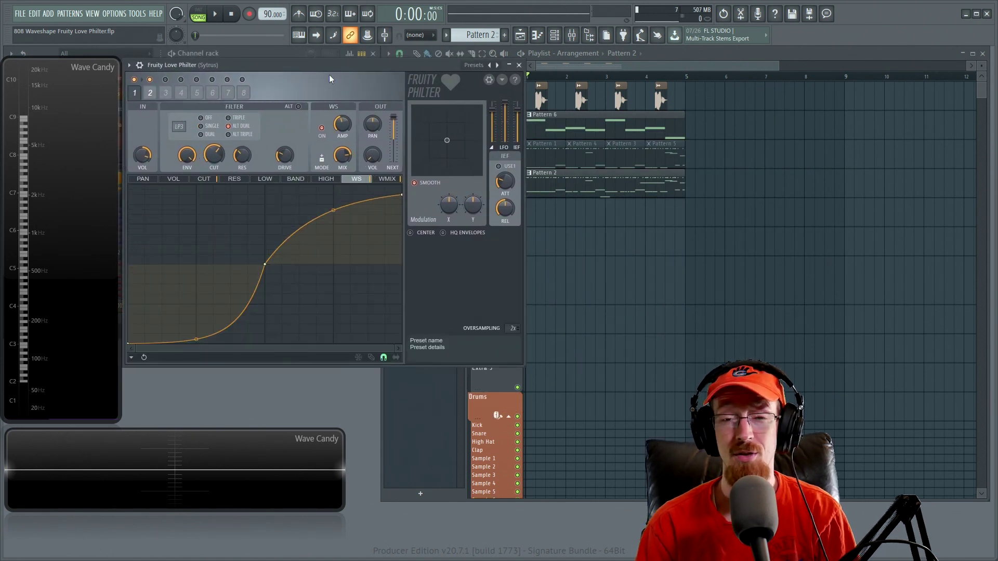
pyautogui.click(140, 65)
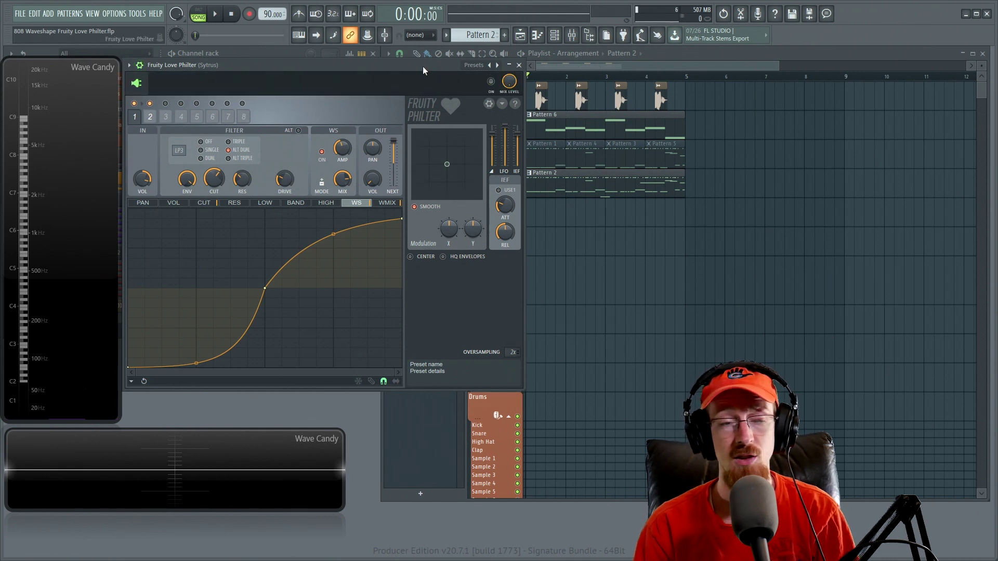
pyautogui.press('space')
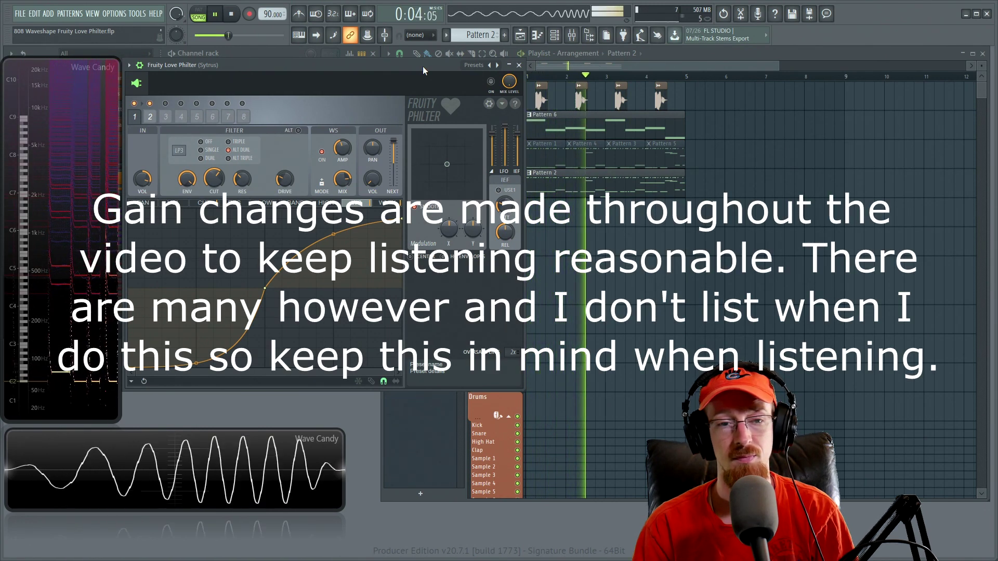
pyautogui.press('space')
pyautogui.click(491, 82)
pyautogui.press('space')
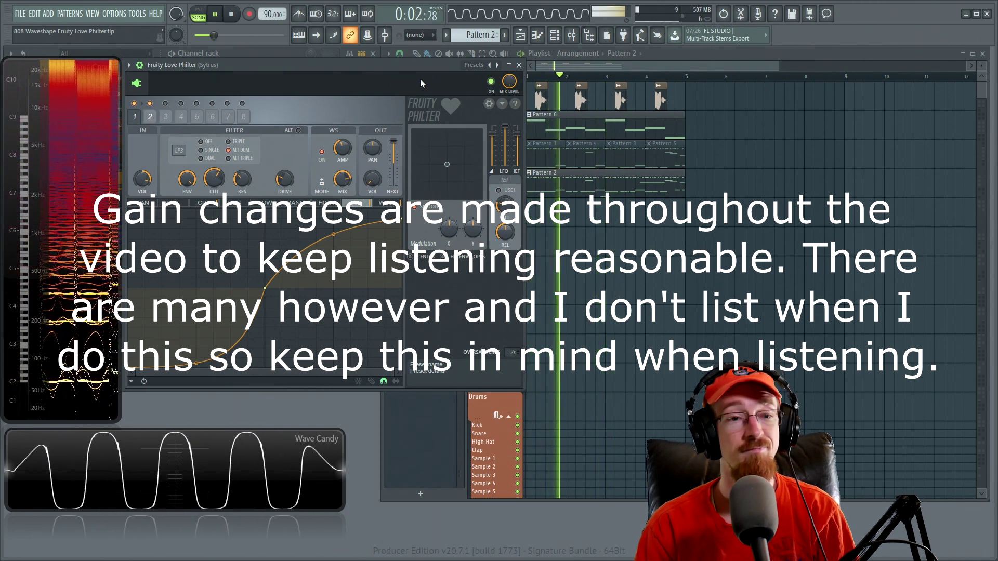
pyautogui.press('space')
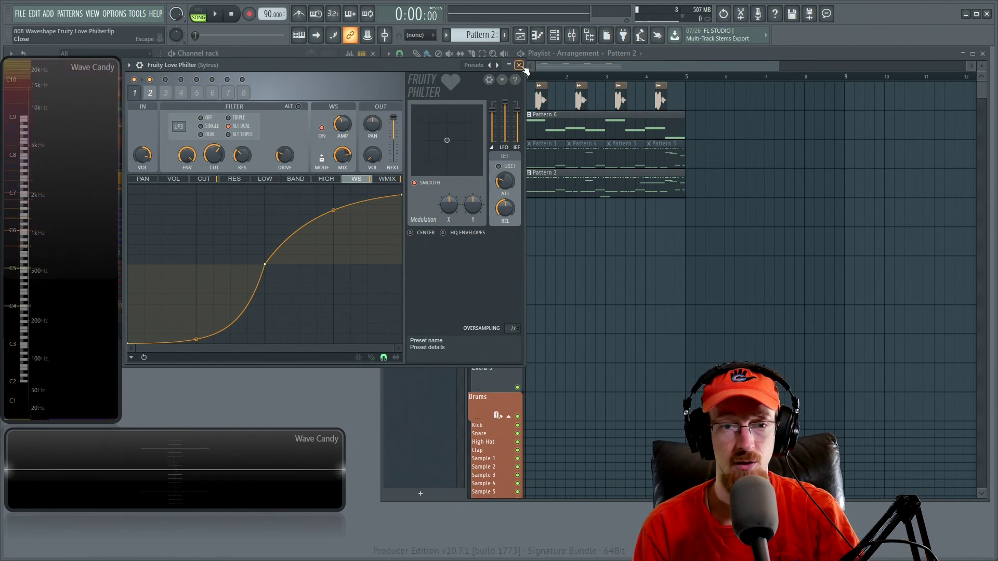
pyautogui.click(519, 65)
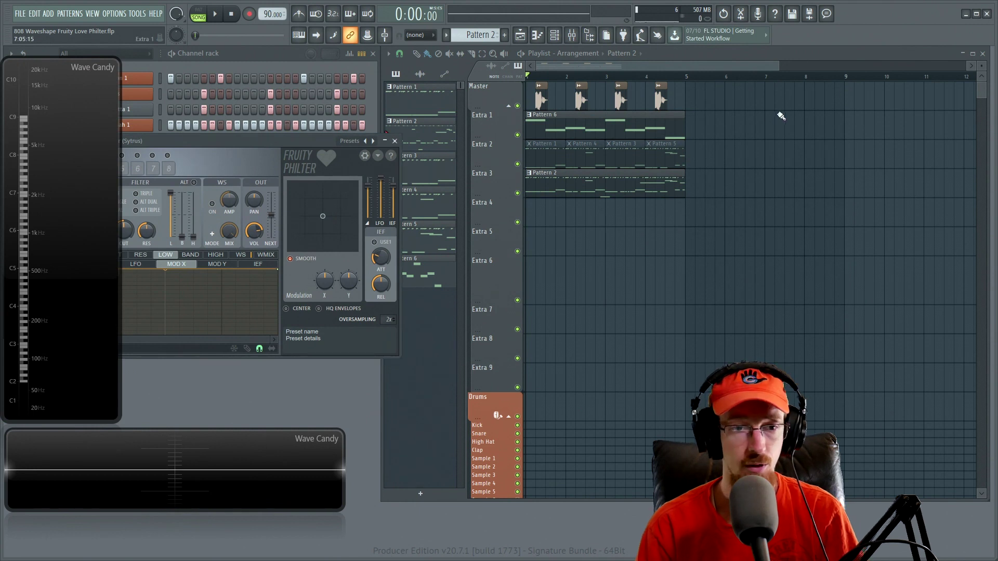
# Reposition and enlarge the default Fruity Love Philter window, and turn off its Note input option
pyautogui.moveTo(289, 144); pyautogui.dragTo(367, 69)
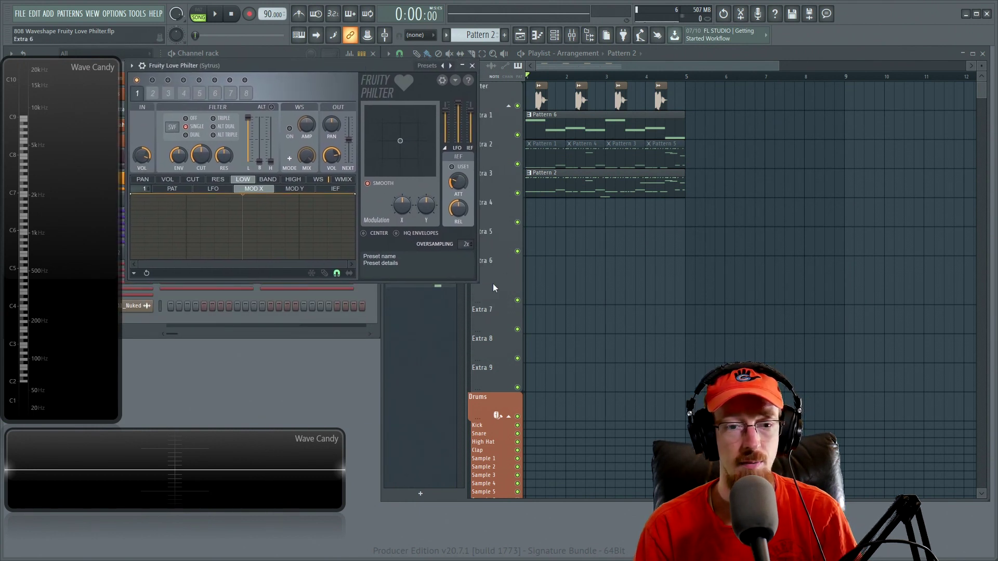
pyautogui.moveTo(477, 281); pyautogui.dragTo(492, 397)
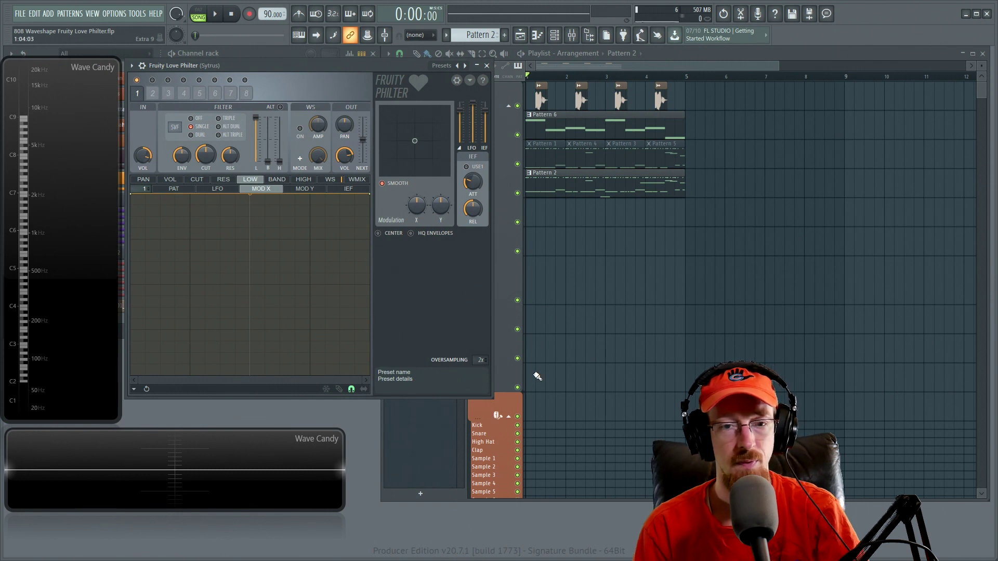
pyautogui.click(470, 80)
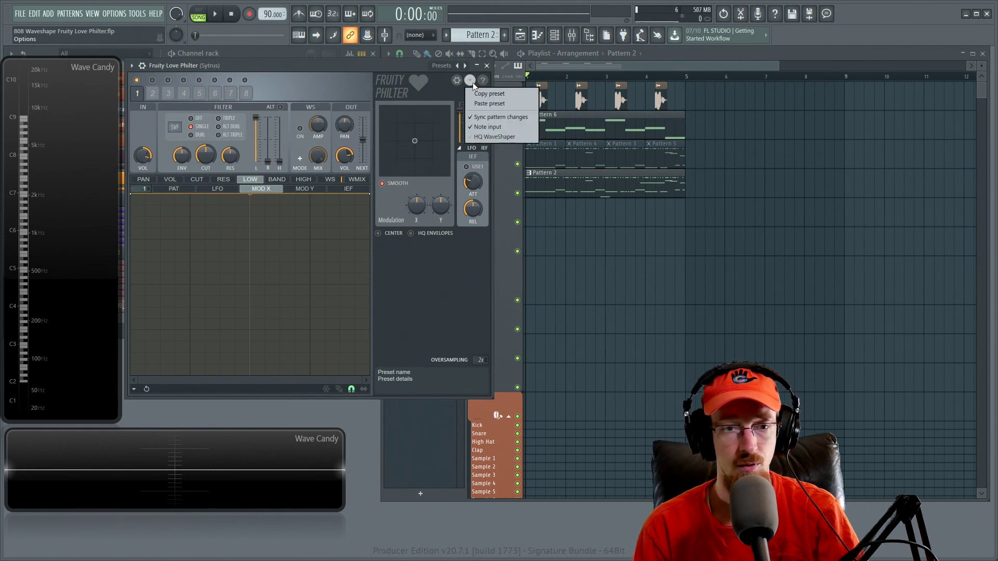
pyautogui.click(492, 127)
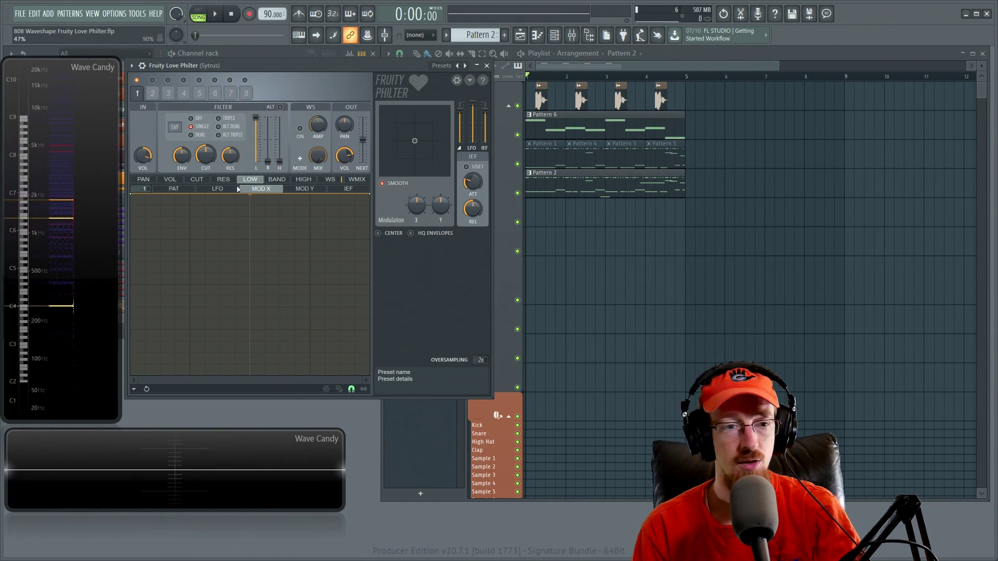
# Enable the waveshaper with the filter set to Off, raise the curve's end point to maximum and adjust the curve's tension
pyautogui.click(301, 129)
pyautogui.click(191, 118)
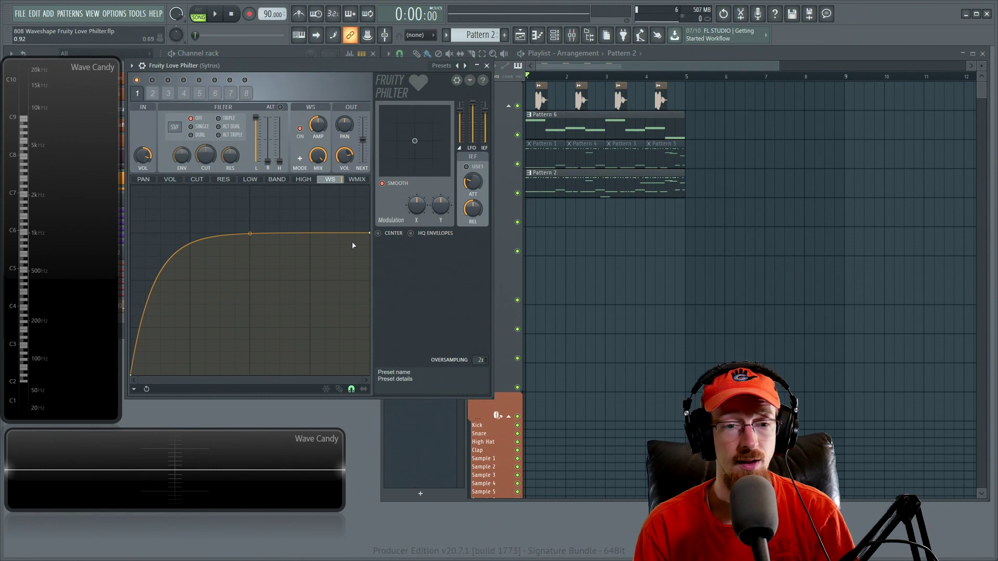
pyautogui.moveTo(372, 234); pyautogui.dragTo(370, 186)
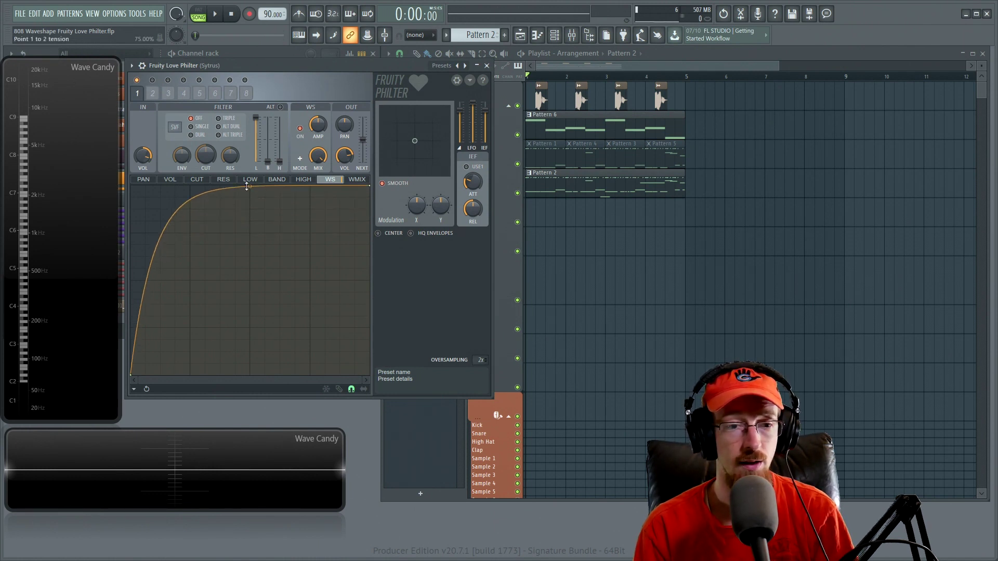
pyautogui.moveTo(248, 190); pyautogui.dragTo(238, 220)
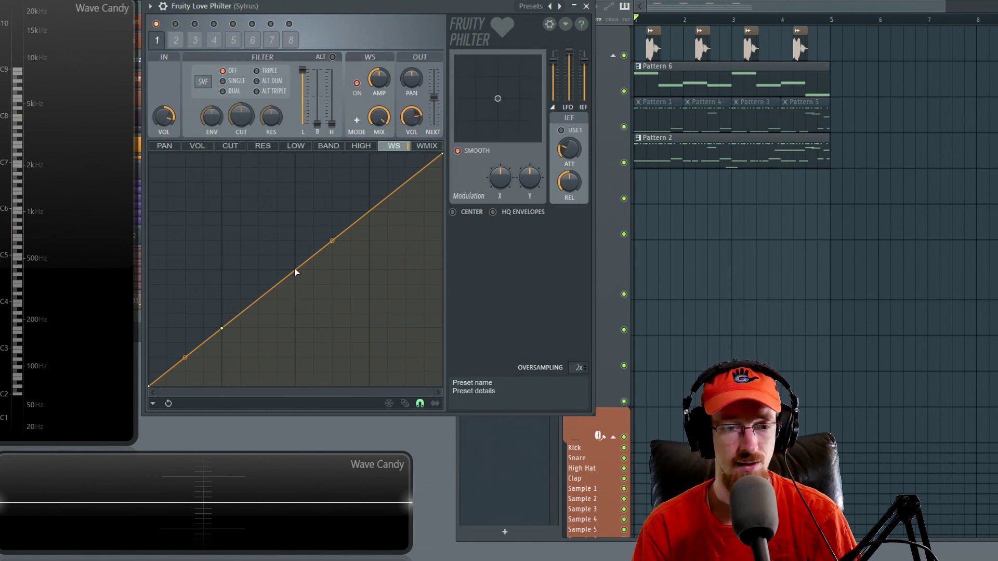
# Shape the waveshaper curve flat at 25% height up to a vertical jump at three quarters of its width, and enable the effect
pyautogui.moveTo(283, 283); pyautogui.dragTo(295, 332)
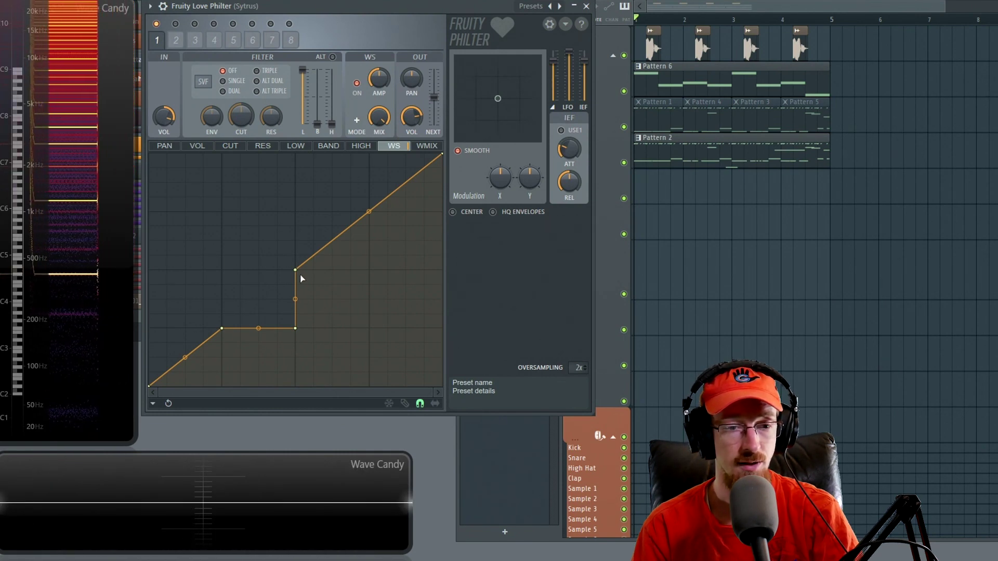
pyautogui.moveTo(297, 271); pyautogui.dragTo(368, 328)
pyautogui.moveTo(386, 227); pyautogui.dragTo(369, 211)
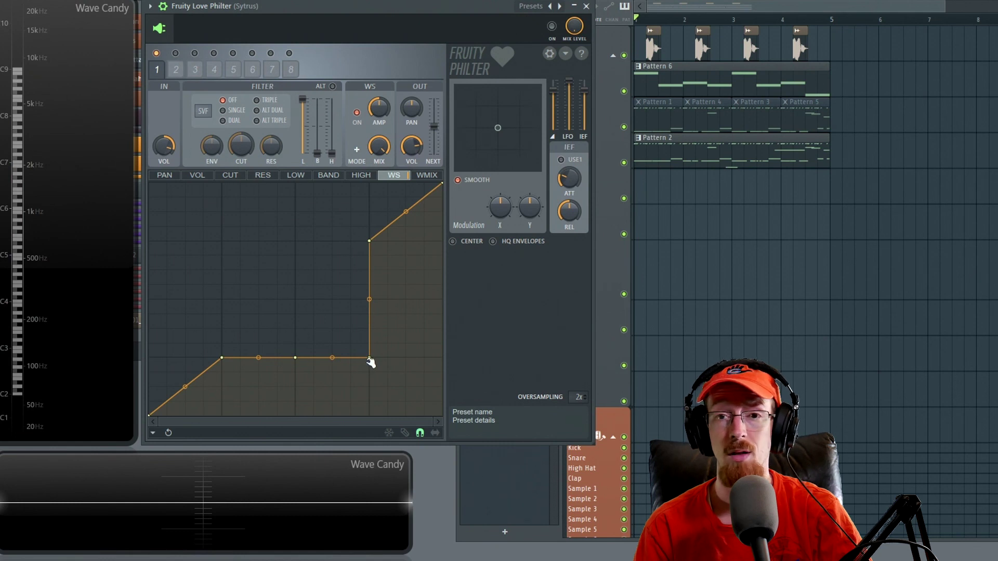
pyautogui.click(552, 26)
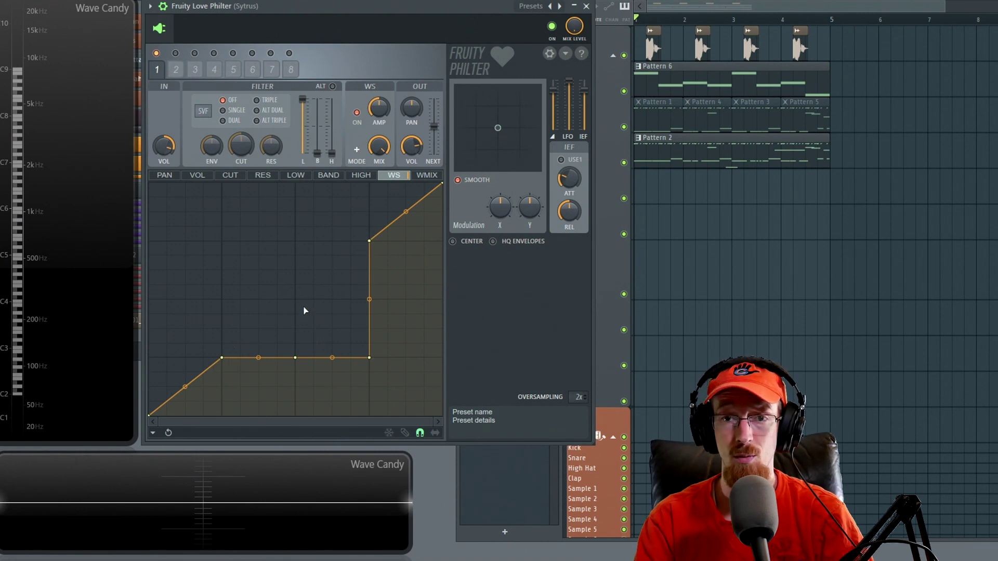
# Reshape the curve's middle half into a flat plateau at about 94% height and audition a note
pyautogui.moveTo(370, 360); pyautogui.dragTo(318, 187)
pyautogui.moveTo(296, 359); pyautogui.dragTo(221, 198)
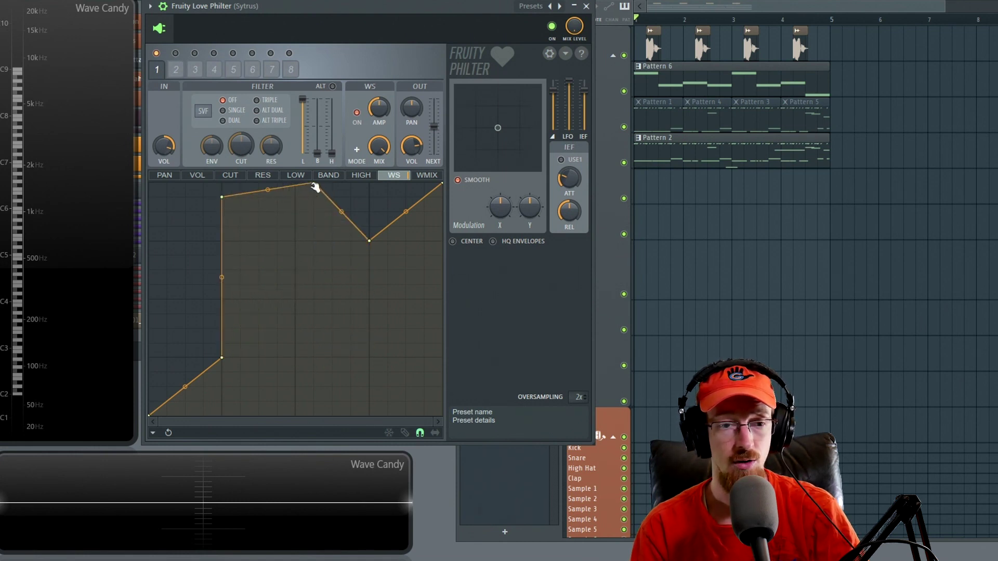
pyautogui.moveTo(315, 187); pyautogui.dragTo(370, 198)
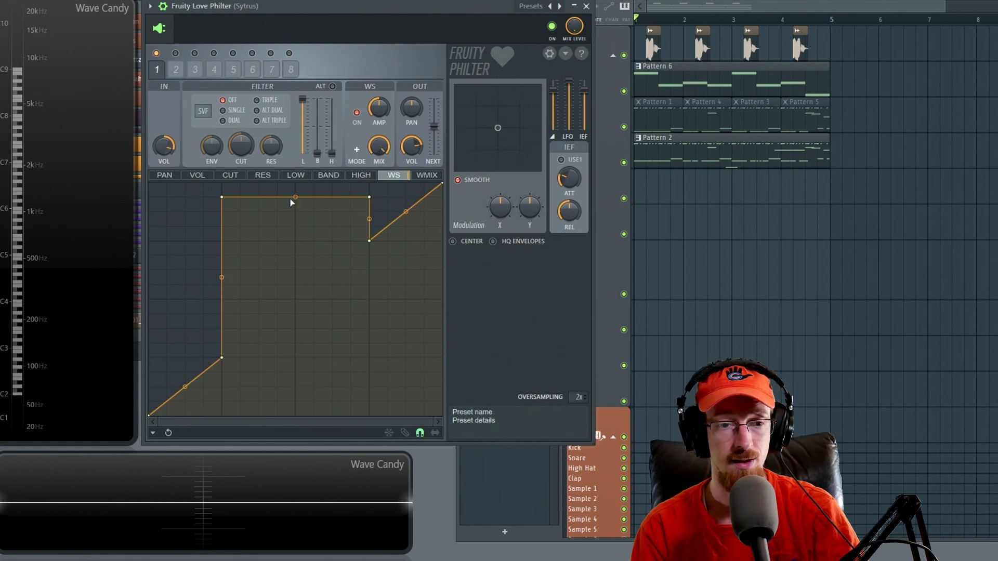
pyautogui.press('z')
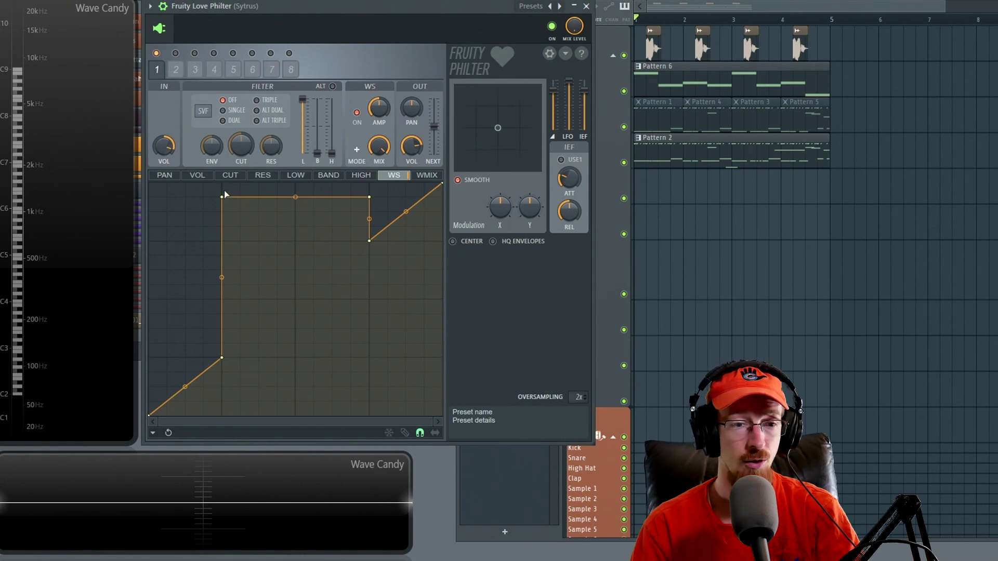
# Turn the plateau into a narrow, sharply curved spike just past the middle of an otherwise linear curve and listen to it
pyautogui.moveTo(227, 195); pyautogui.dragTo(331, 271)
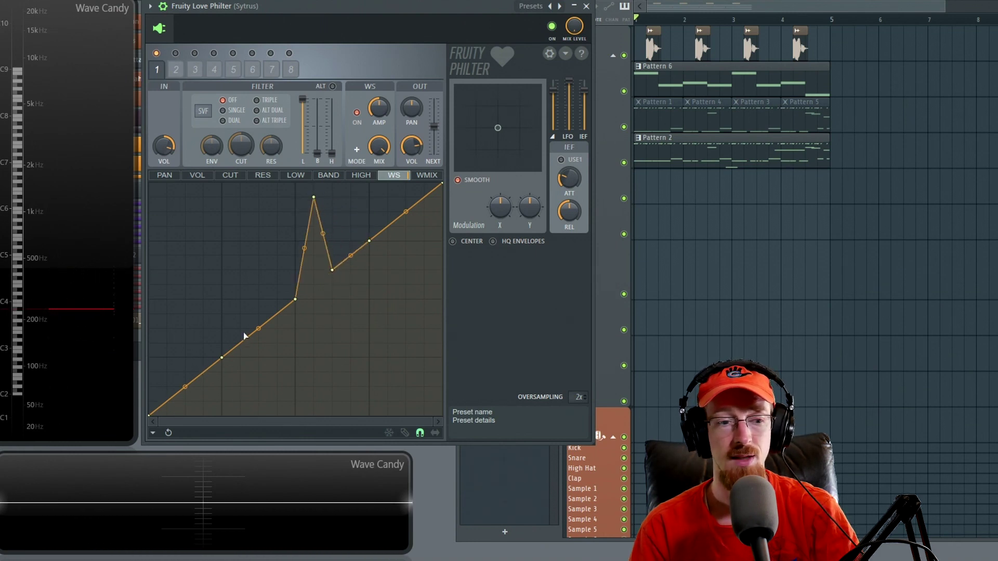
pyautogui.moveTo(304, 248); pyautogui.dragTo(315, 283)
pyautogui.moveTo(323, 234); pyautogui.dragTo(322, 269)
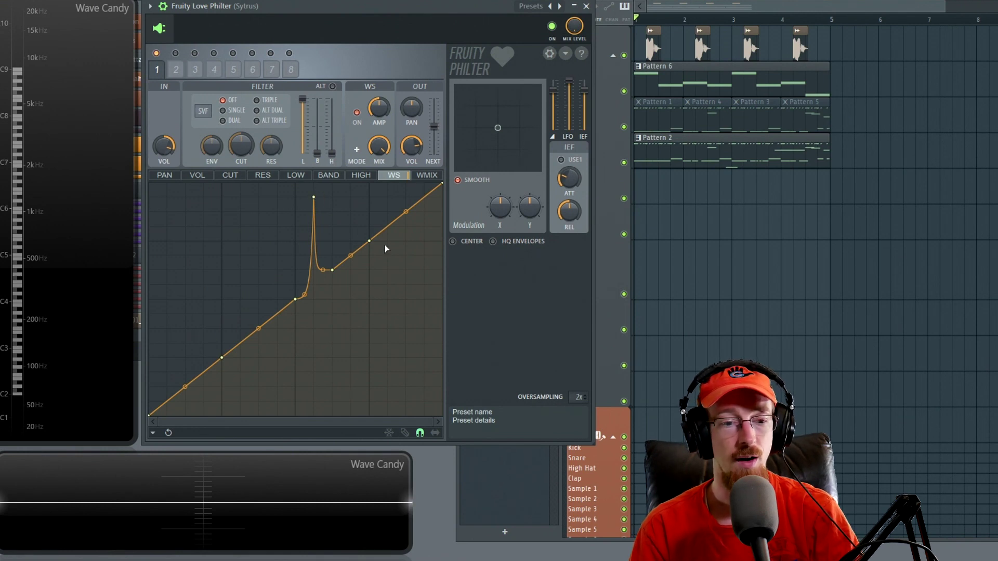
pyautogui.press('space')
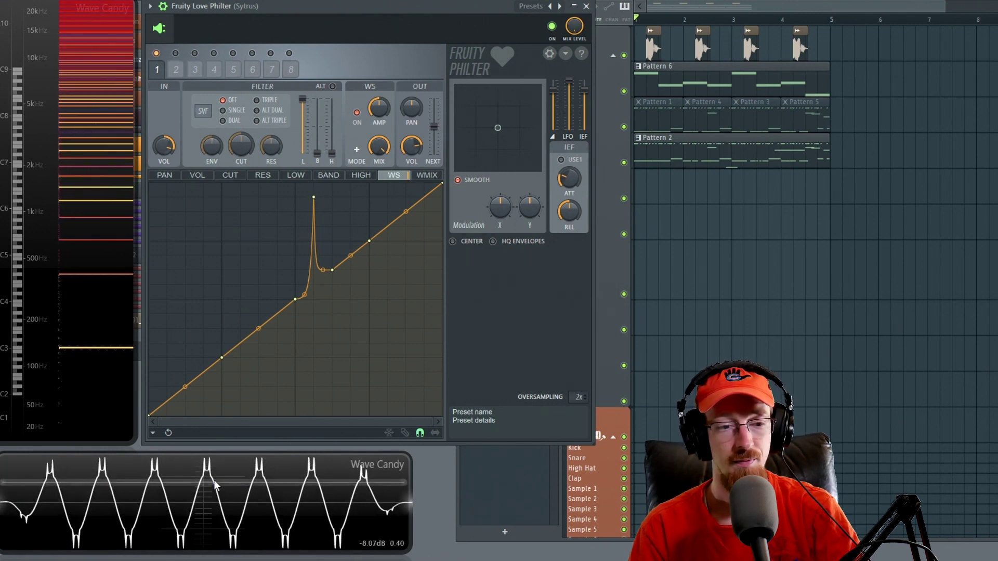
pyautogui.press('space')
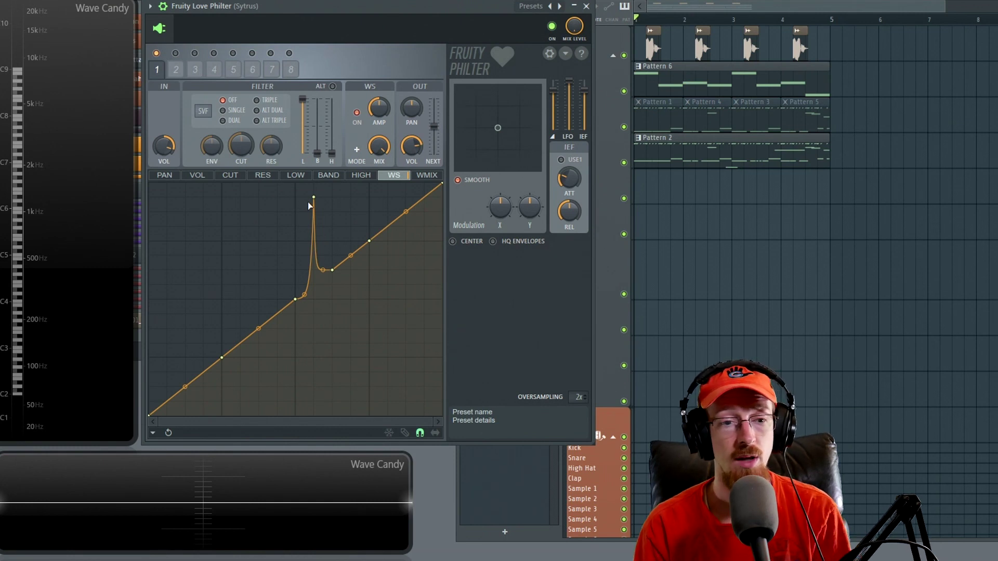
# Switch the waveshaper to bipolar mode and distort the curve's negative half with tall upward peaks, the outermost at maximum
pyautogui.click(358, 152)
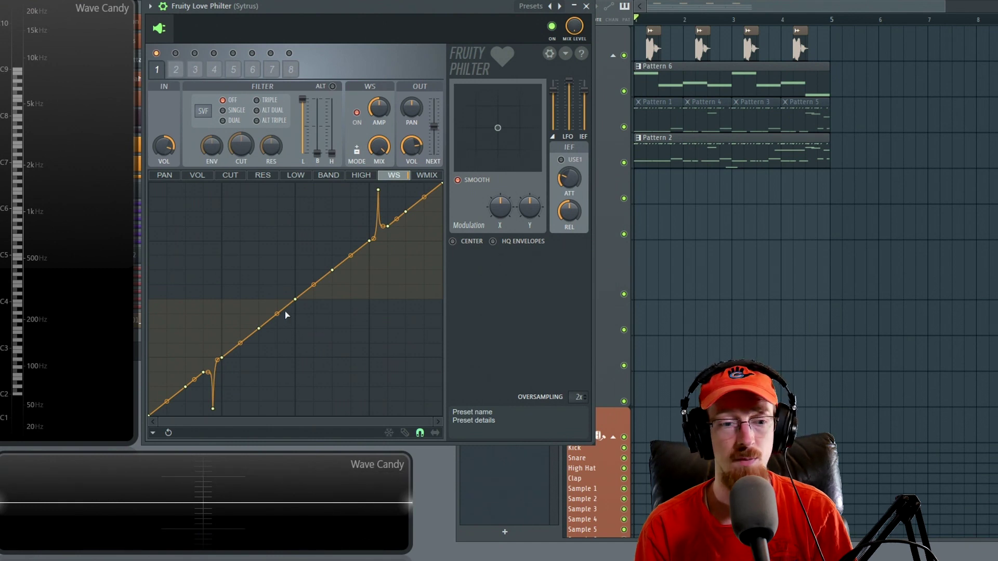
pyautogui.moveTo(219, 401); pyautogui.dragTo(217, 228)
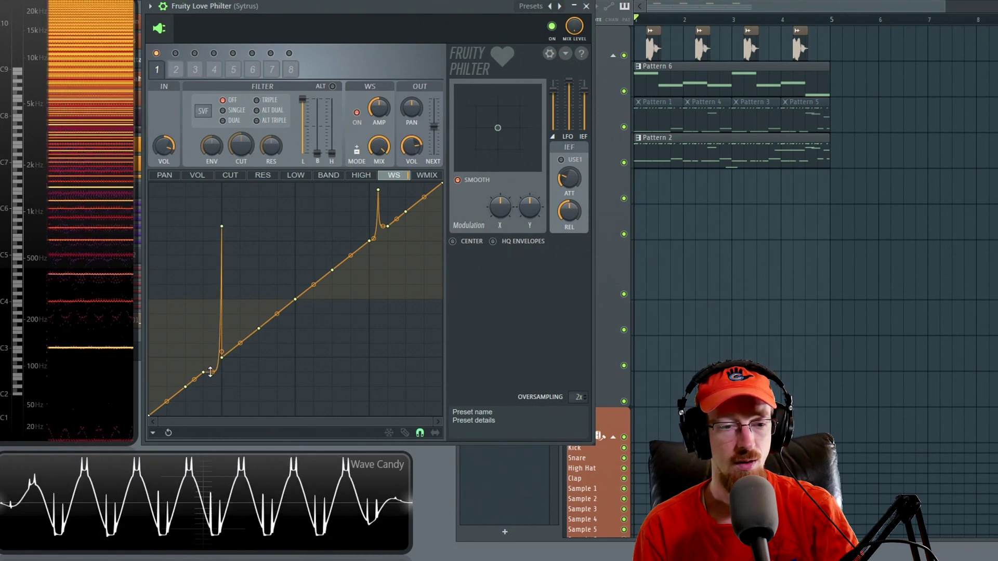
pyautogui.moveTo(212, 372); pyautogui.dragTo(213, 227)
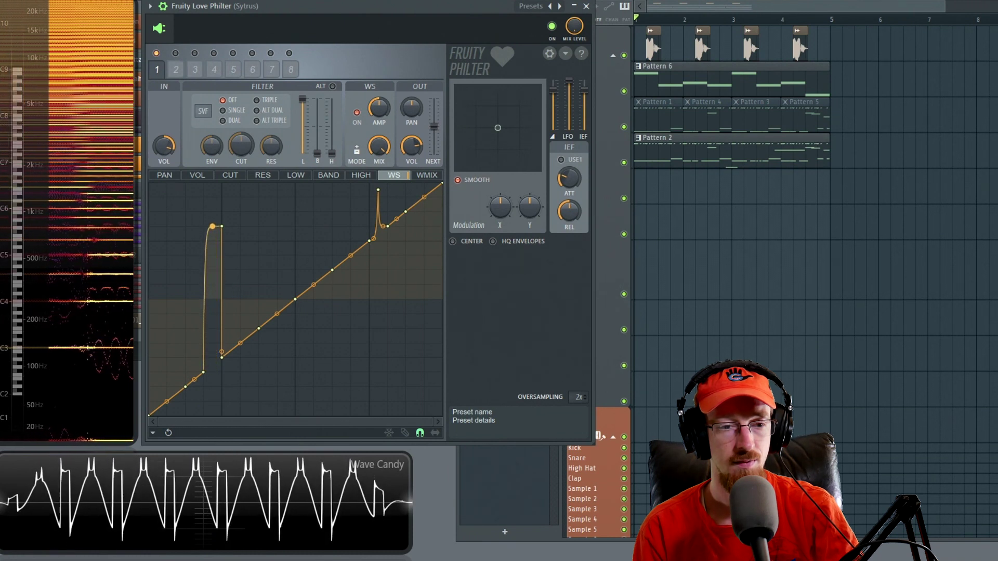
pyautogui.moveTo(203, 372); pyautogui.dragTo(218, 429)
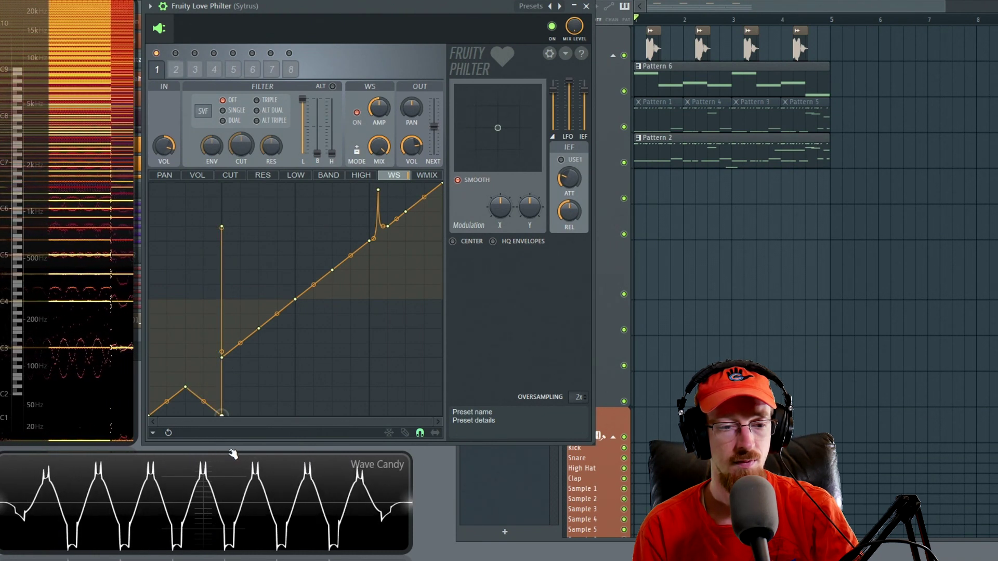
pyautogui.moveTo(188, 389); pyautogui.dragTo(192, 159)
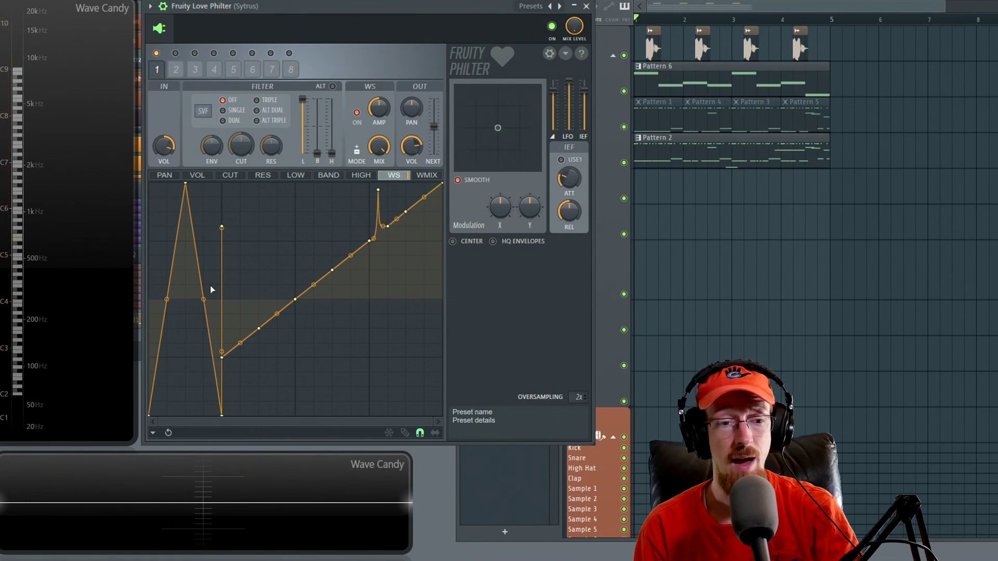
# Return the waveshaper to unipolar mode and bend the linear curve upward into a smooth saturation shape
pyautogui.click(357, 150)
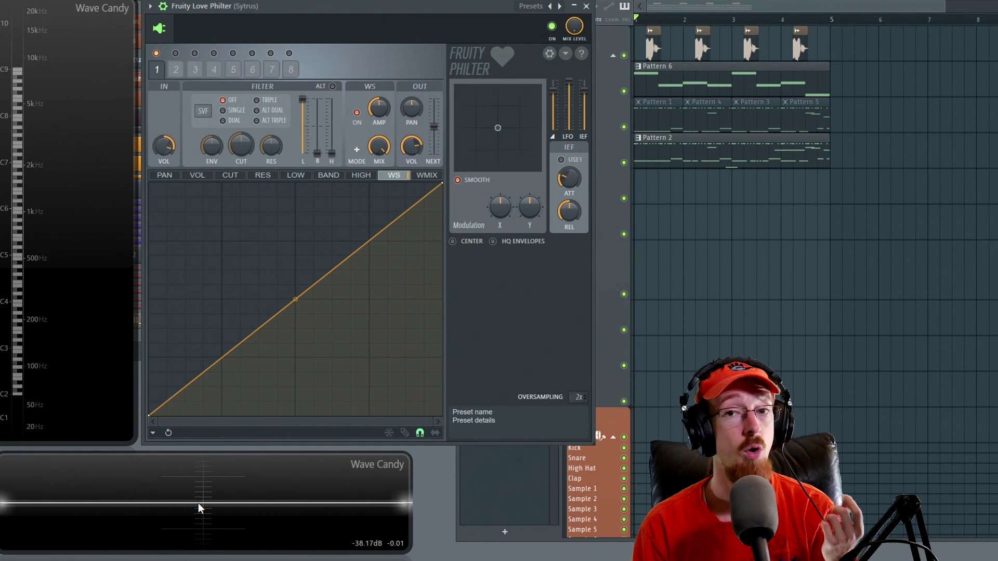
pyautogui.moveTo(291, 300); pyautogui.dragTo(294, 202)
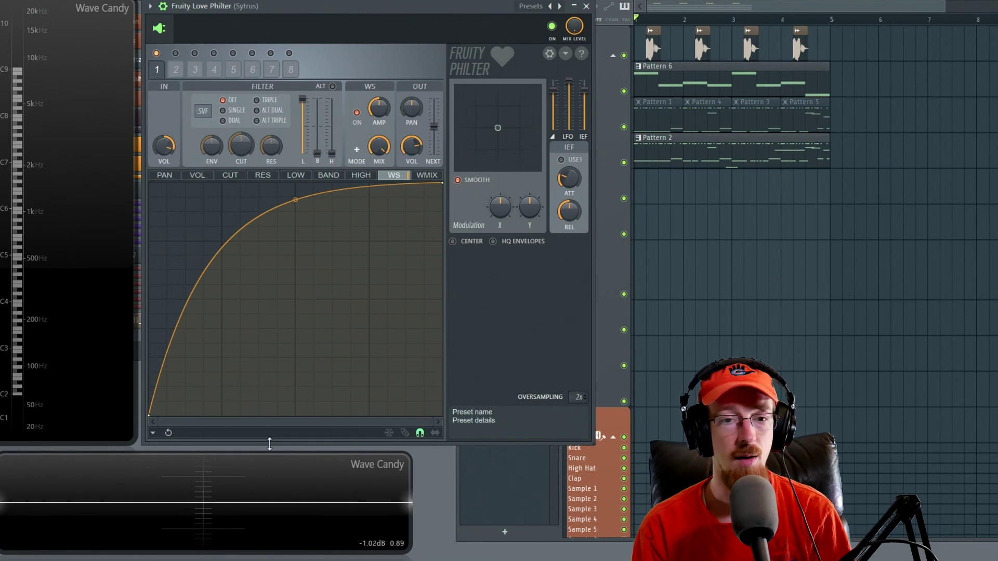
# Open the PMF_Sample_16_Oui_01_Nuked channel settings, route the sample to mixer track 31 and preview it
pyautogui.doubleClick(649, 45)
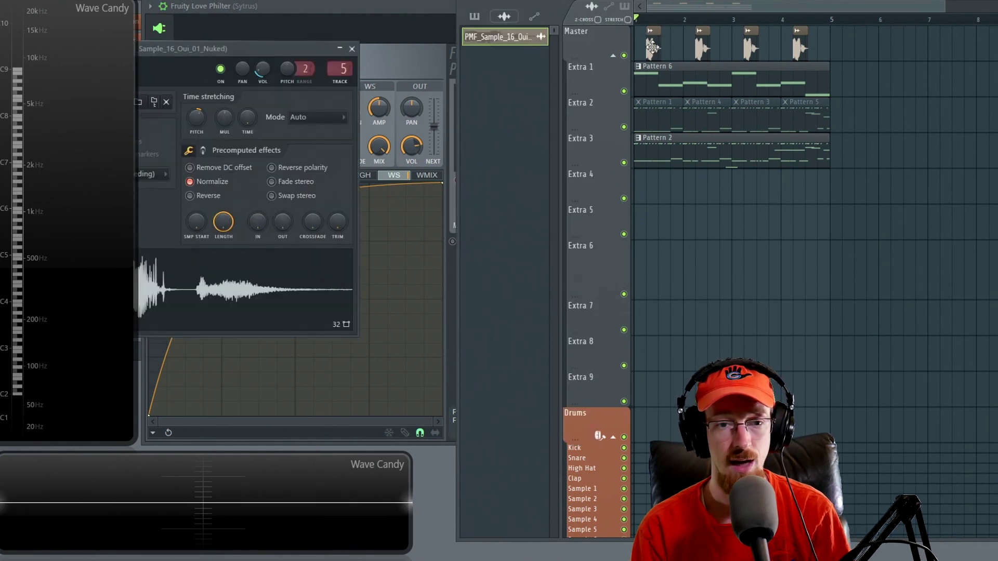
pyautogui.moveTo(388, 61); pyautogui.dragTo(692, 82)
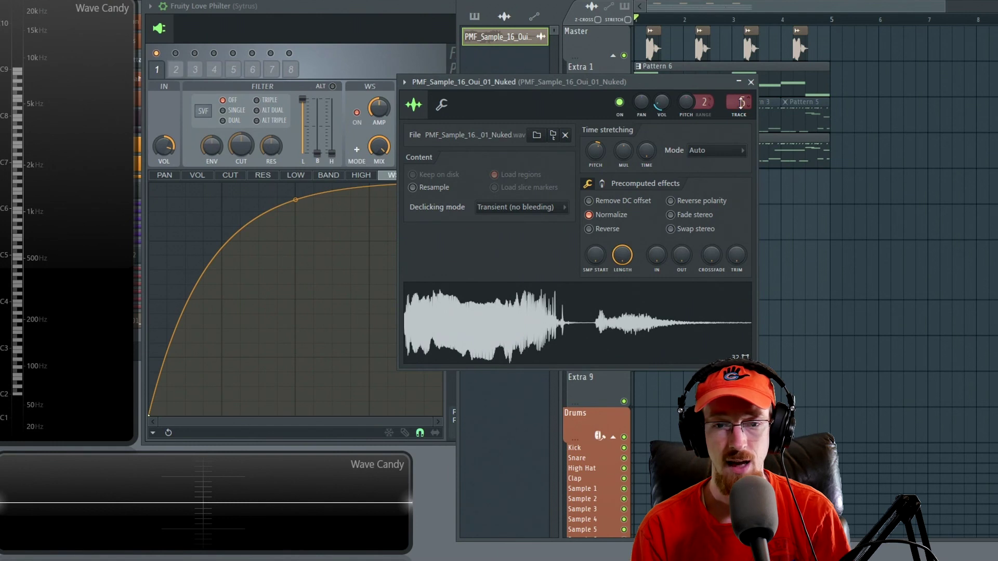
pyautogui.moveTo(741, 102); pyautogui.dragTo(741, 94)
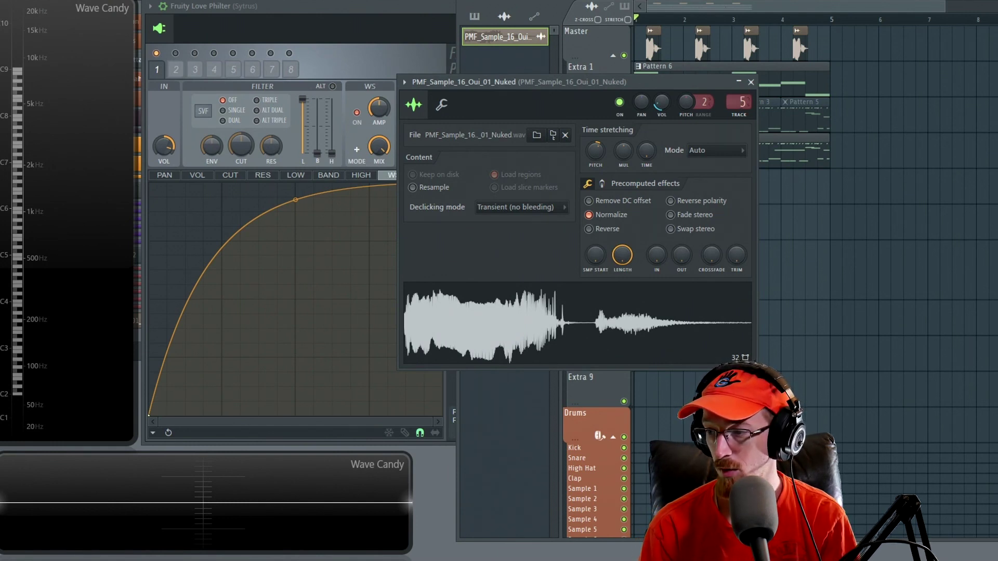
pyautogui.rightClick(747, 104)
pyautogui.write('t31')
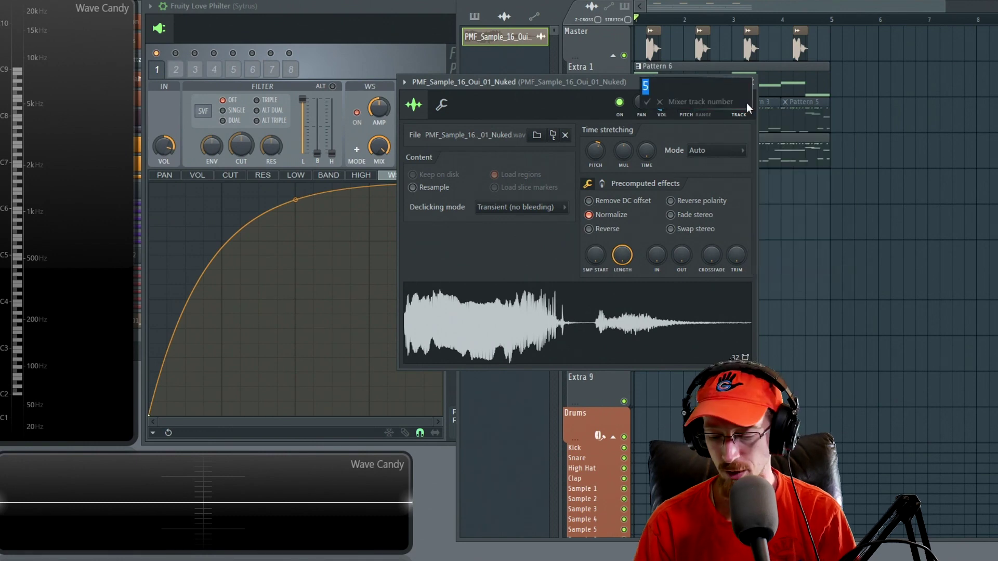
pyautogui.press('Return')
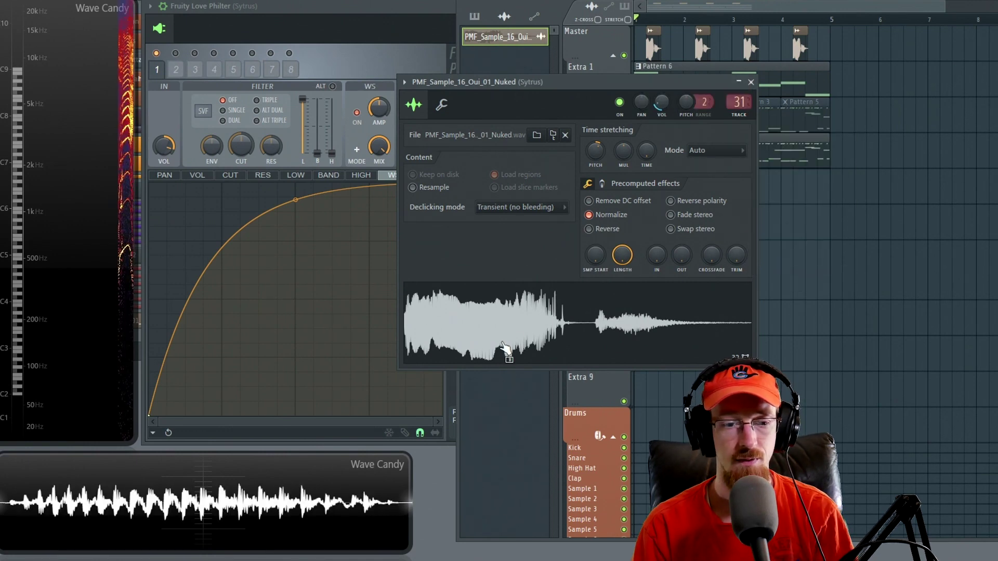
pyautogui.moveTo(589, 83); pyautogui.dragTo(877, 98)
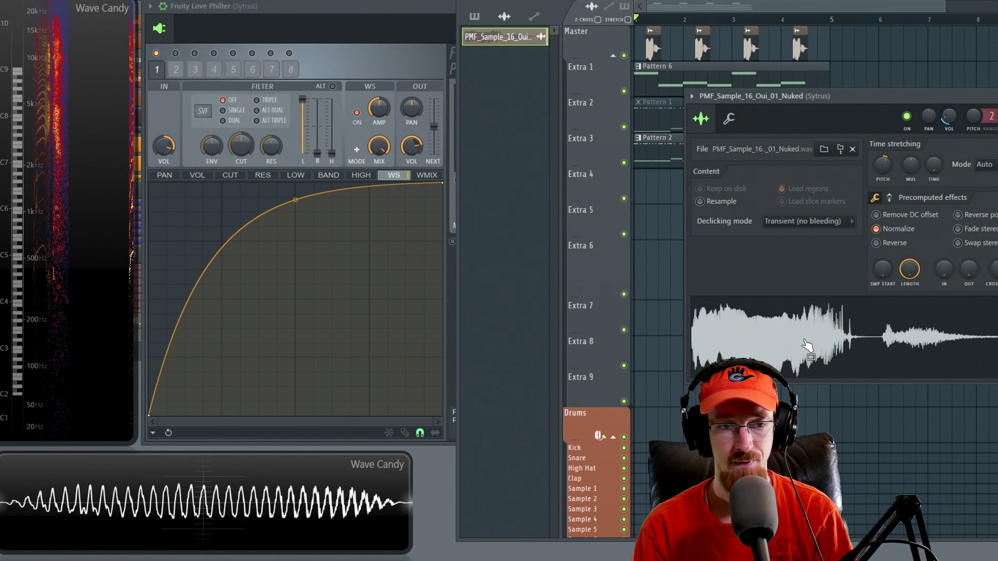
# Compare the vocal sample through a linear waveshaper curve and through one bent upward to about 91% height at its midpoint
pyautogui.click(357, 42)
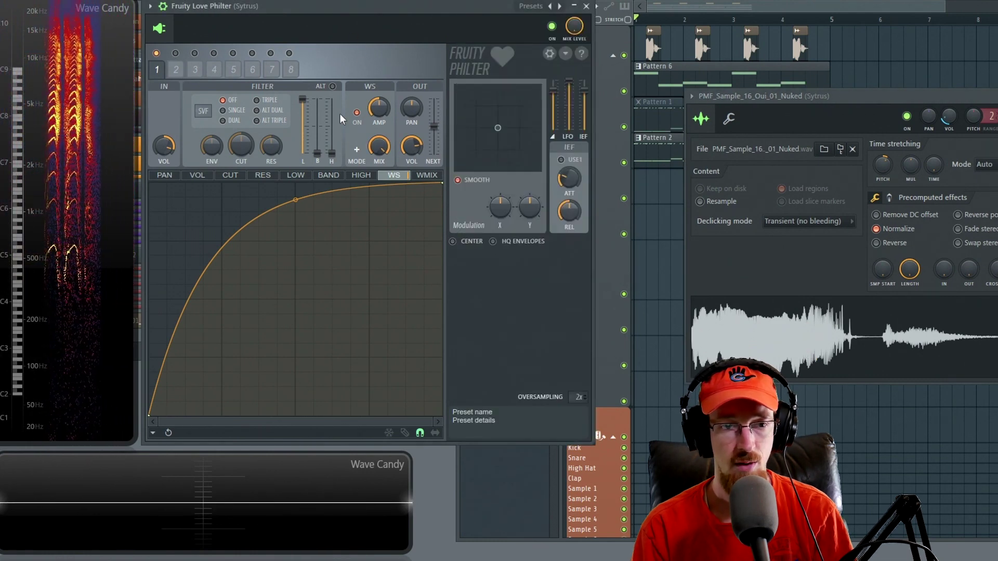
pyautogui.rightClick(292, 201)
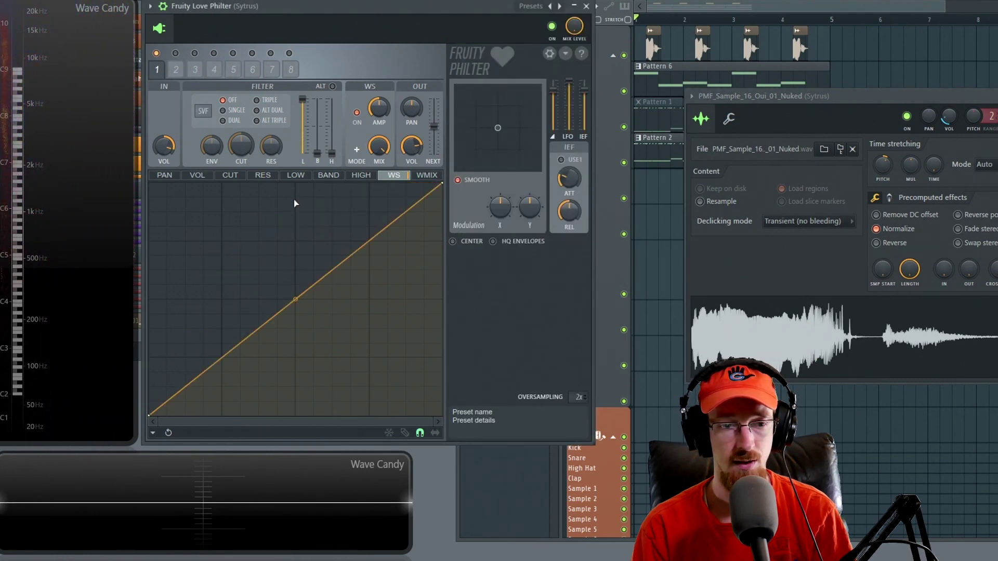
pyautogui.click(864, 340)
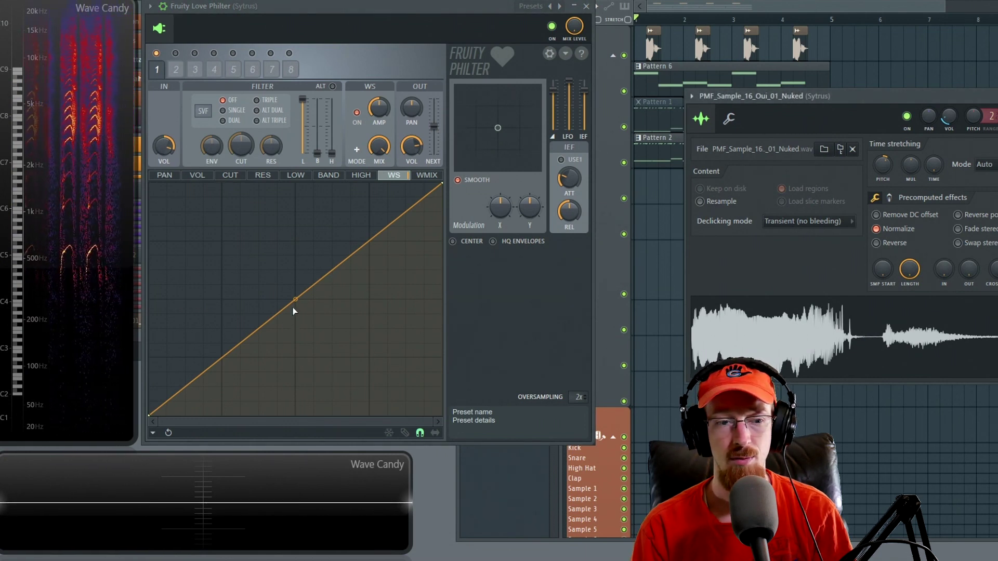
pyautogui.moveTo(294, 299); pyautogui.dragTo(296, 203)
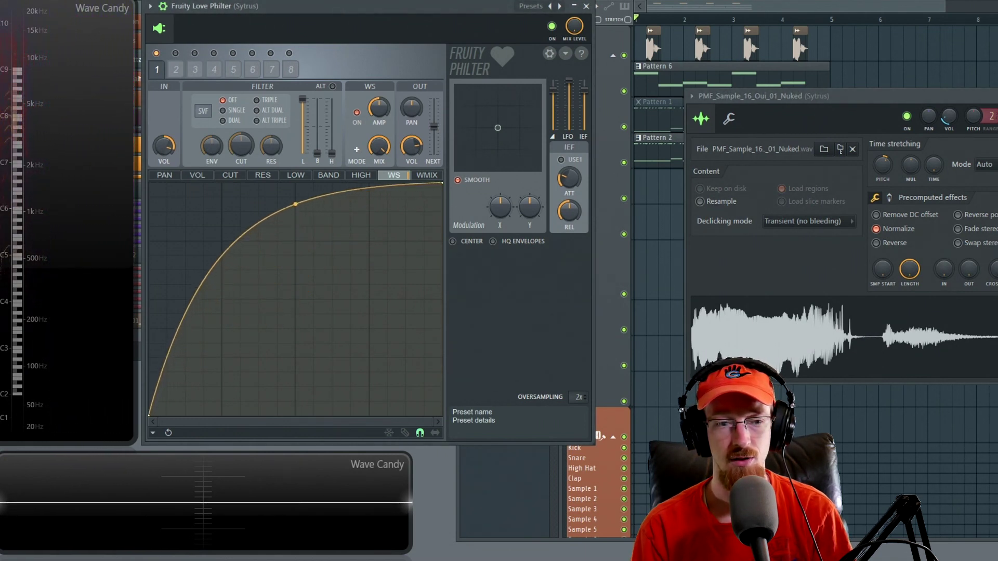
pyautogui.click(825, 337)
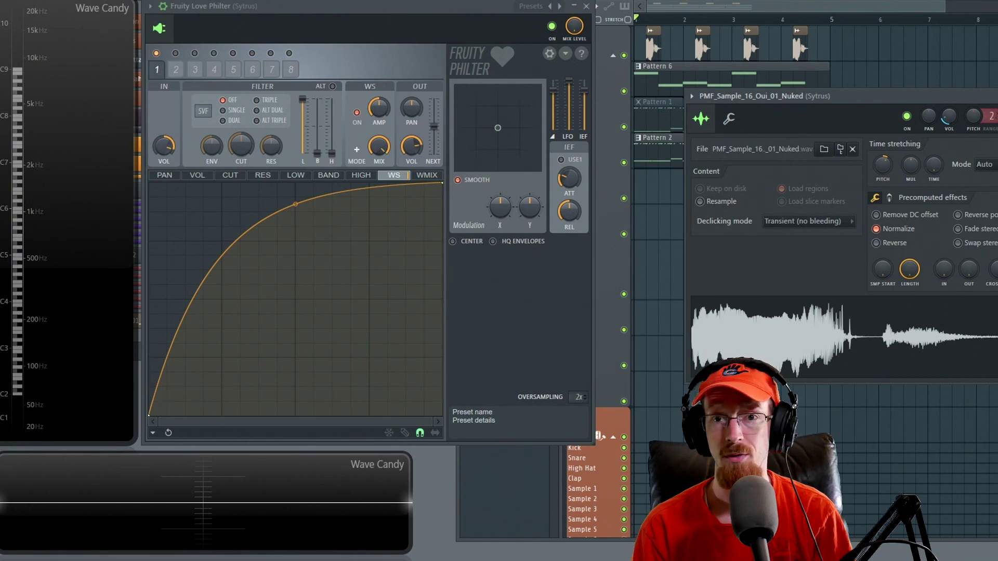
# Add a curve point at half height about one-eighth across, flatten the segment before it into a plateau and audition the vocal
pyautogui.rightClick(192, 301)
pyautogui.moveTo(166, 306); pyautogui.dragTo(167, 299)
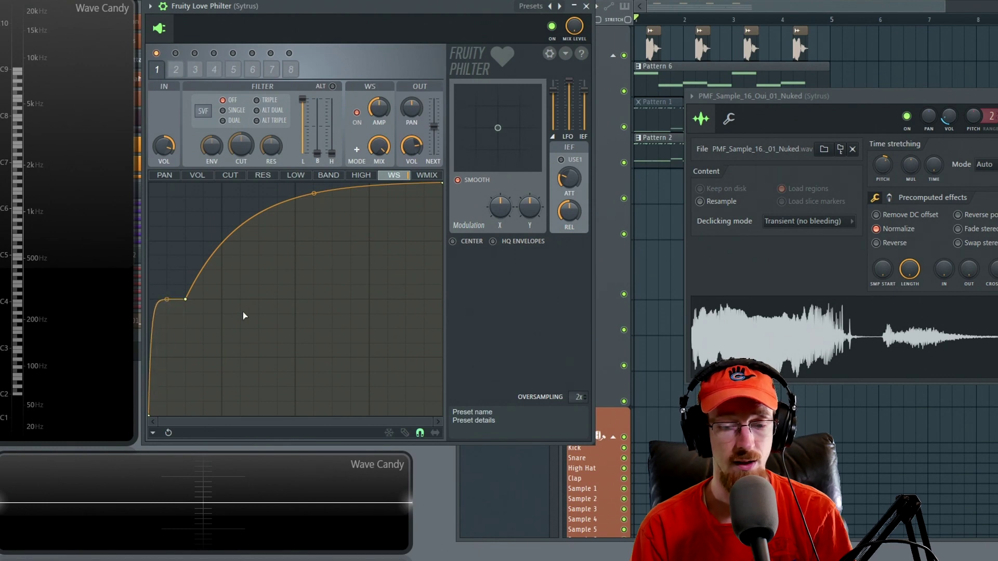
pyautogui.click(894, 353)
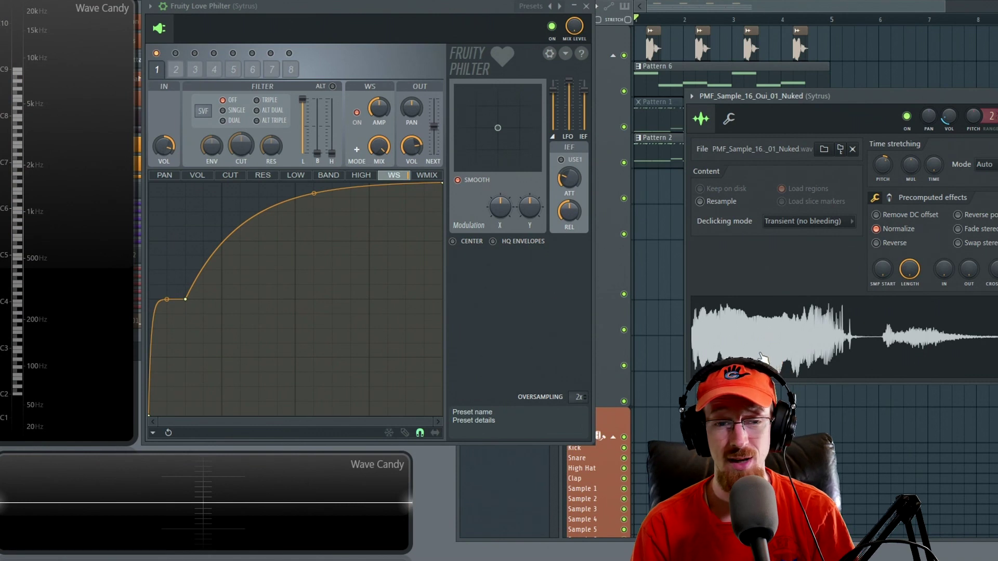
# Straighten the upper segment from a corner at 25% across and 25% height, and add a peak of about 68% height before it
pyautogui.rightClick(314, 192)
pyautogui.moveTo(196, 298); pyautogui.dragTo(229, 359)
pyautogui.click(862, 348)
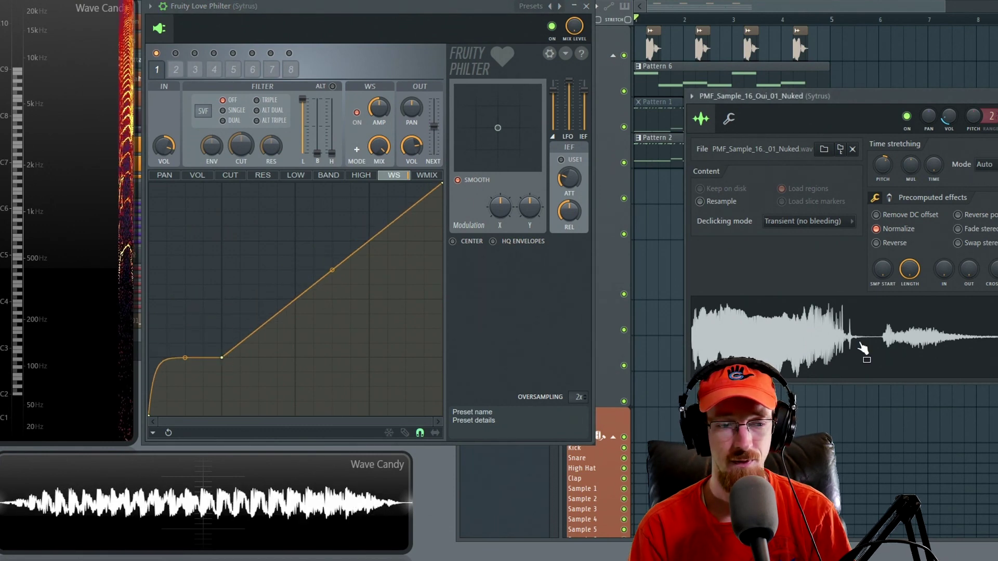
pyautogui.rightClick(203, 358)
pyautogui.moveTo(203, 358); pyautogui.dragTo(202, 256)
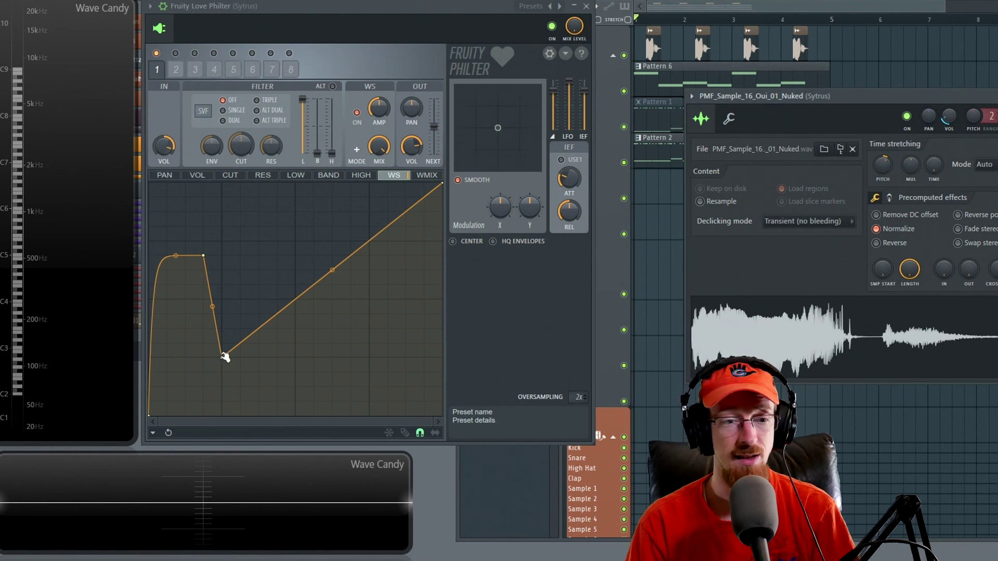
# Delete the added peak and corner points to restore a linear waveshaper curve
pyautogui.rightClick(203, 256)
pyautogui.click(222, 272)
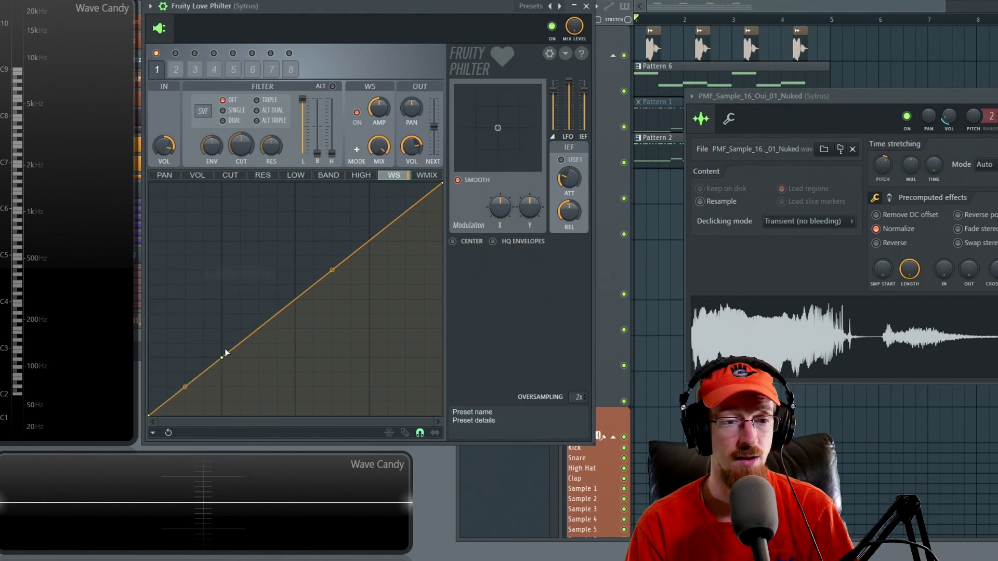
pyautogui.rightClick(222, 358)
pyautogui.click(240, 374)
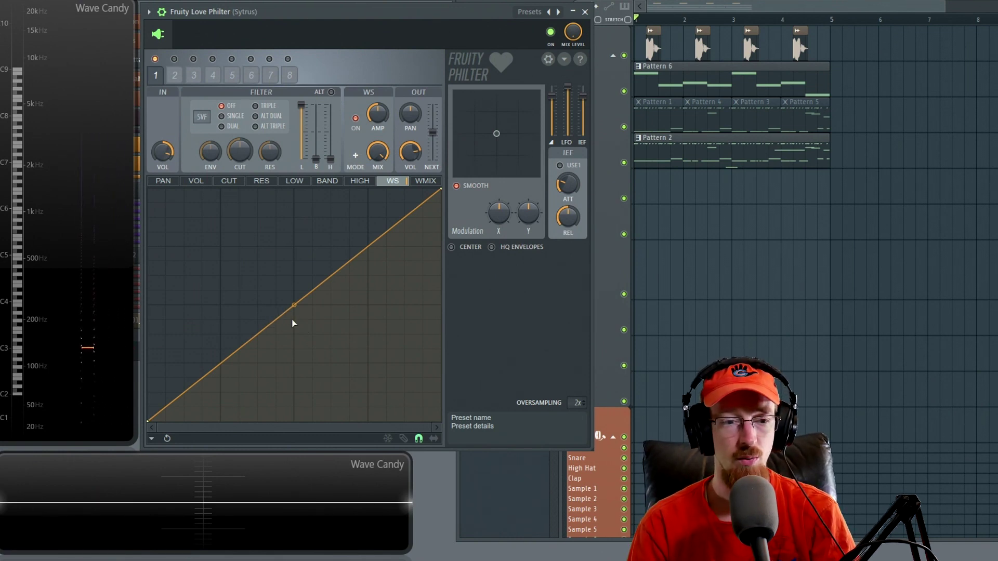
# Bend the linear curve up to maximum height at its midpoint, and straighten it again
pyautogui.moveTo(290, 307); pyautogui.dragTo(294, 189)
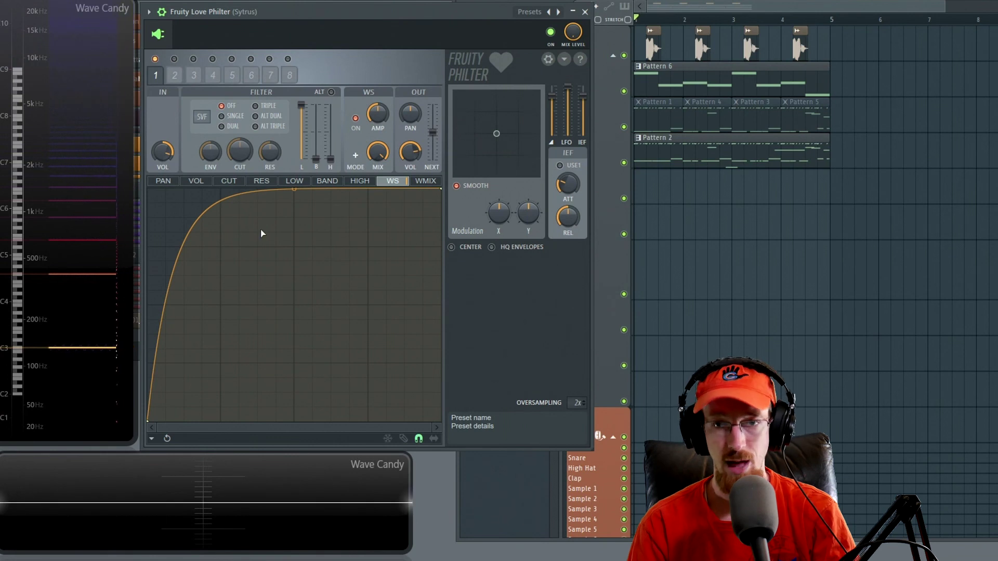
pyautogui.moveTo(294, 189); pyautogui.dragTo(294, 301)
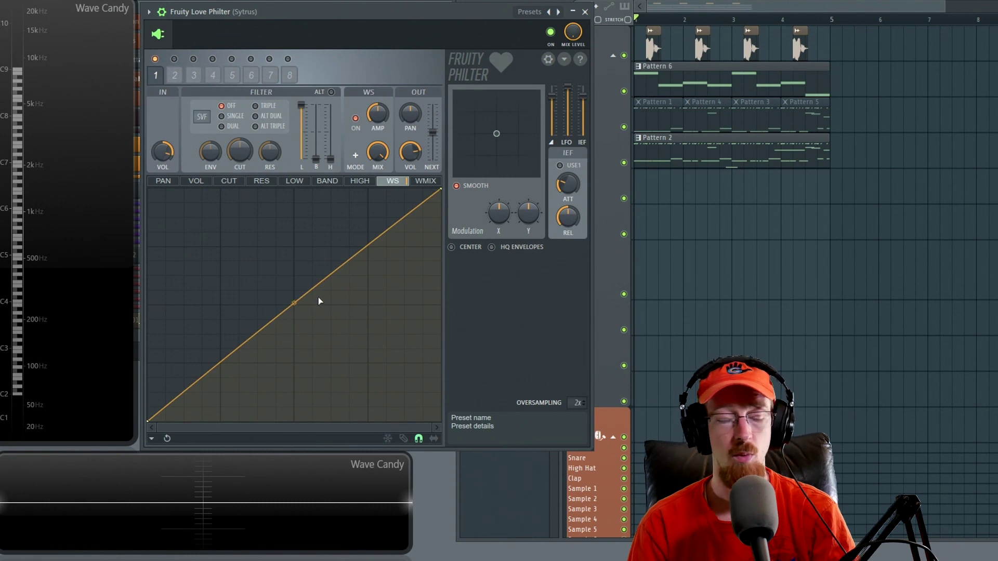
# Add points that drop the curve after its midpoint into a flat valley at about 12% height, and audition the bass
pyautogui.rightClick(299, 298)
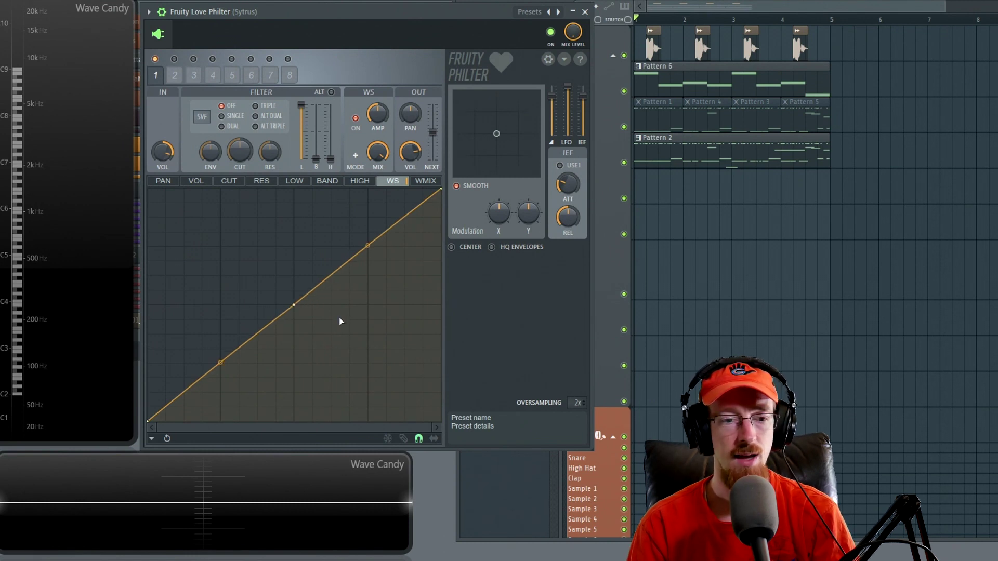
pyautogui.rightClick(313, 393)
pyautogui.rightClick(407, 306)
pyautogui.moveTo(407, 306); pyautogui.dragTo(428, 393)
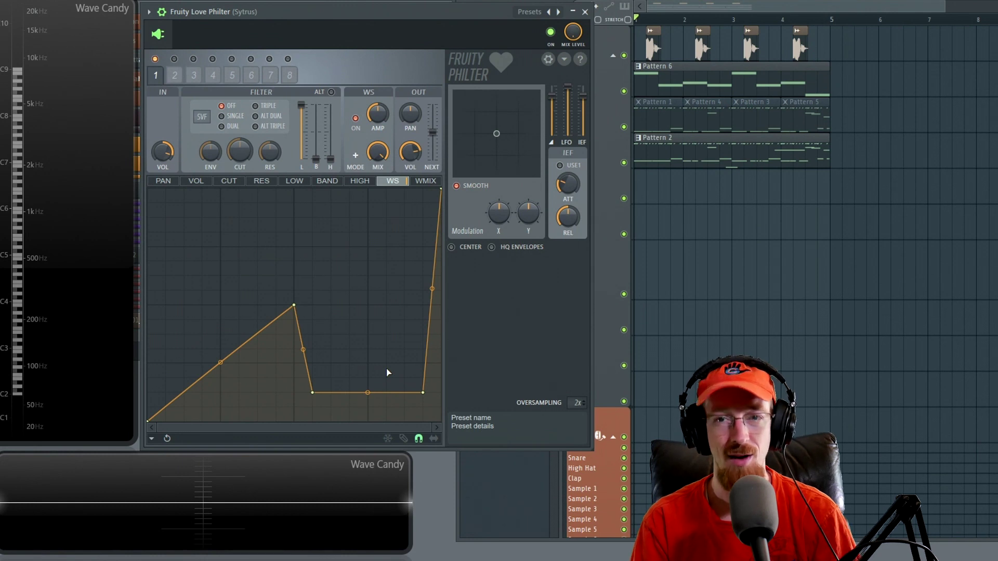
pyautogui.press('space')
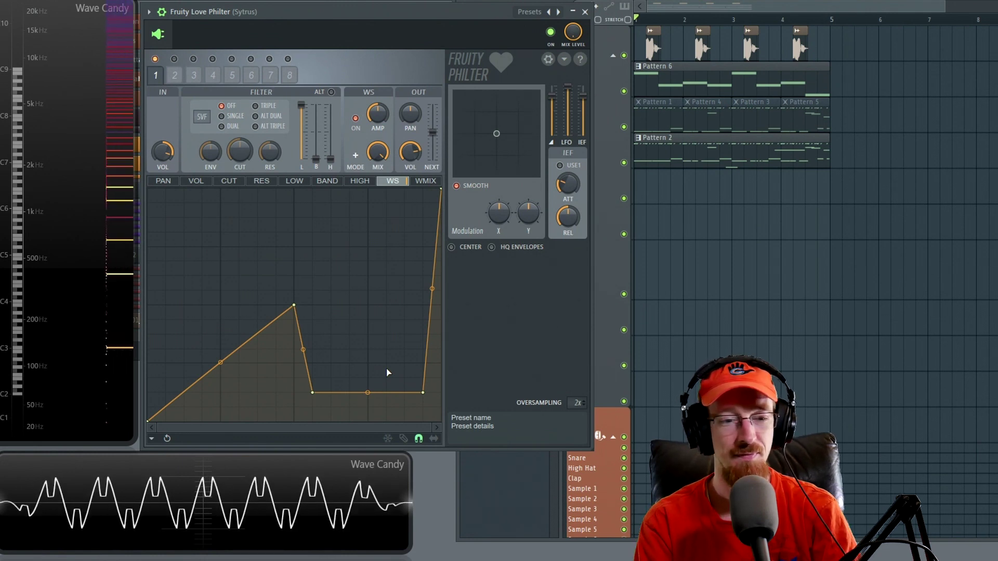
pyautogui.press('space')
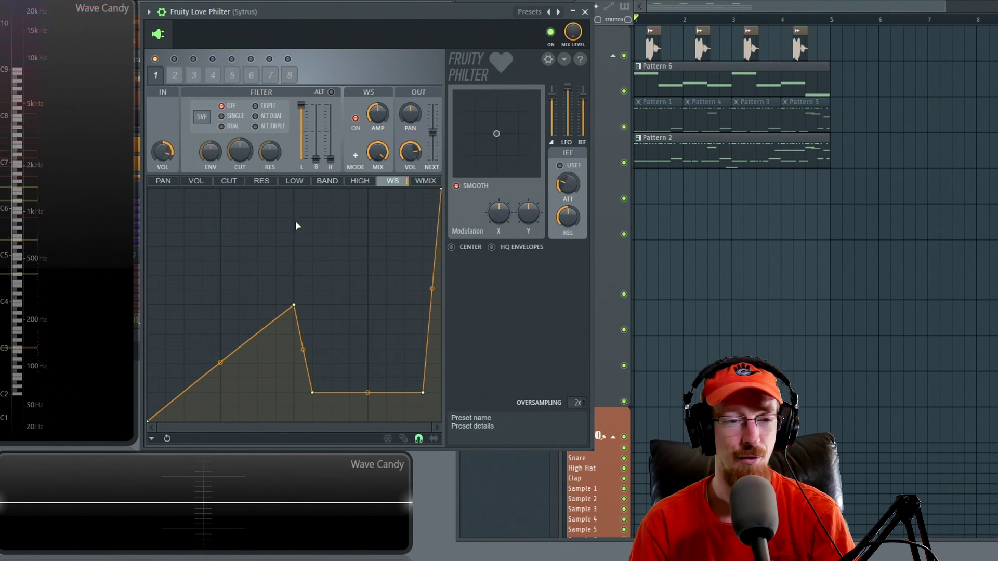
pyautogui.press('space')
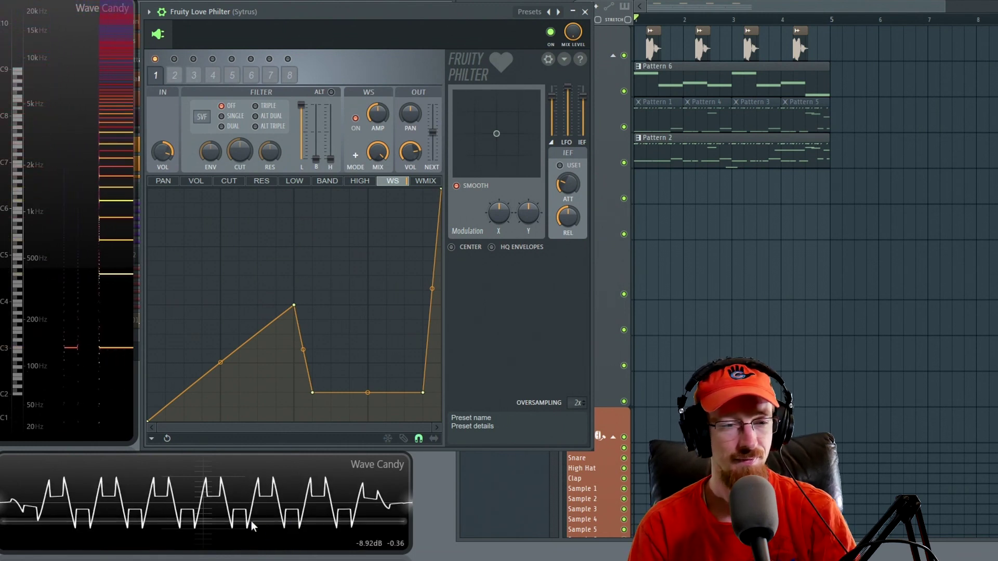
pyautogui.press('space')
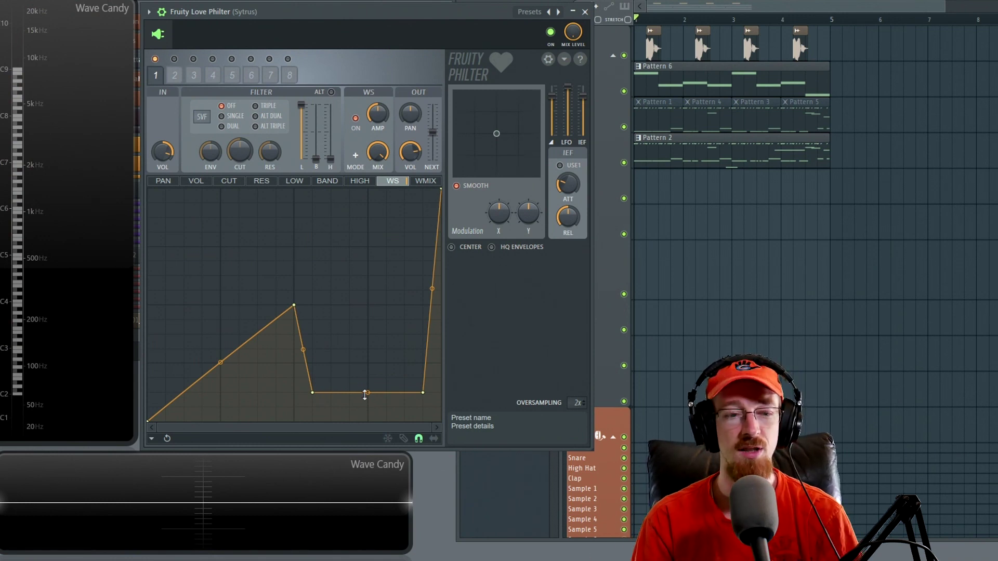
# Turn the valley into a rounded hump peaking at half height three quarters across, and bend the segments on both sides of it downward
pyautogui.moveTo(365, 364); pyautogui.dragTo(340, 344)
pyautogui.moveTo(397, 362); pyautogui.dragTo(396, 341)
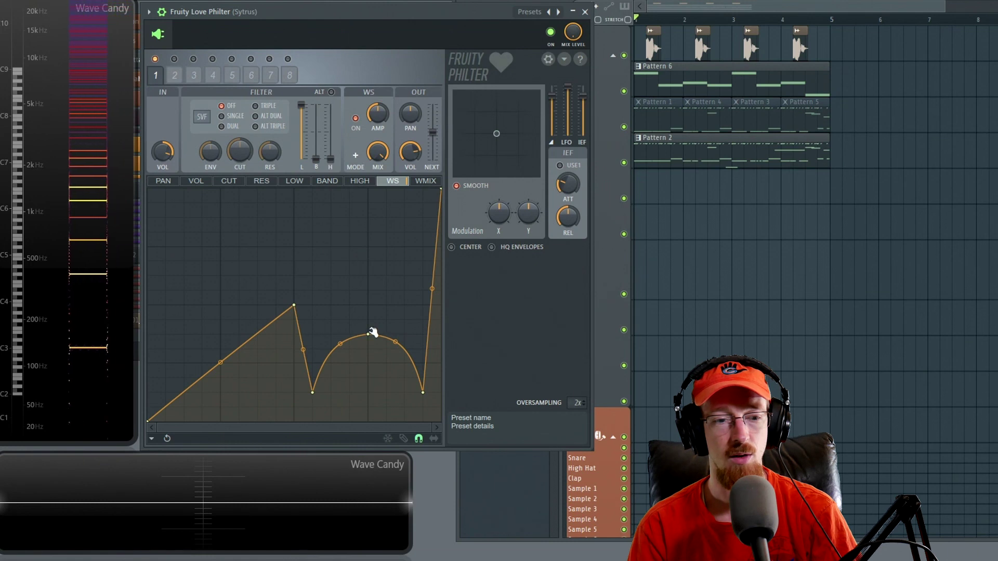
pyautogui.moveTo(368, 334); pyautogui.dragTo(367, 305)
pyautogui.moveTo(301, 347); pyautogui.dragTo(303, 373)
pyautogui.moveTo(431, 289); pyautogui.dragTo(431, 359)
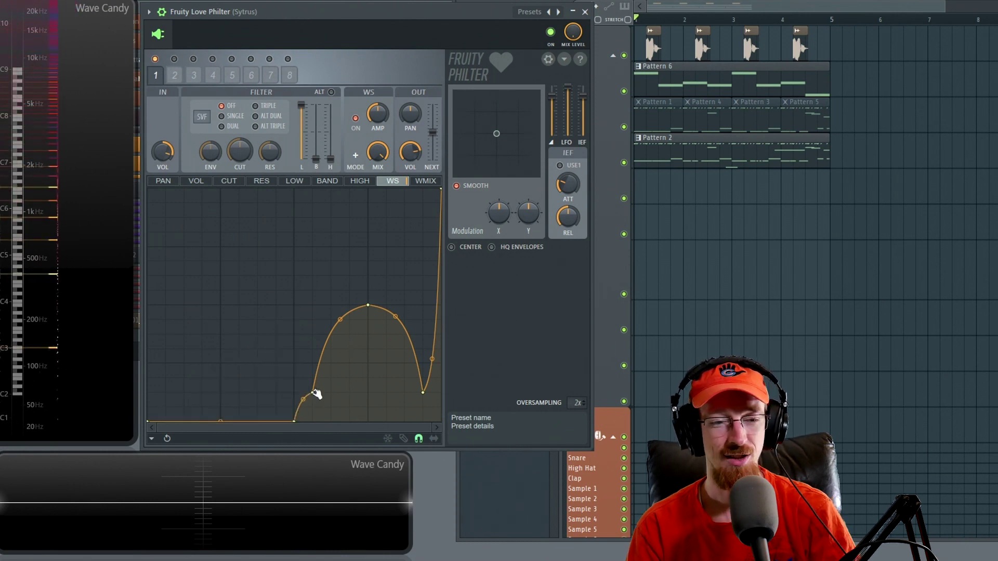
# Remove the hump's points so the curve rises straight to maximum from a zero-level midpoint, and audition the bass
pyautogui.moveTo(313, 392); pyautogui.dragTo(294, 305)
pyautogui.rightClick(366, 306)
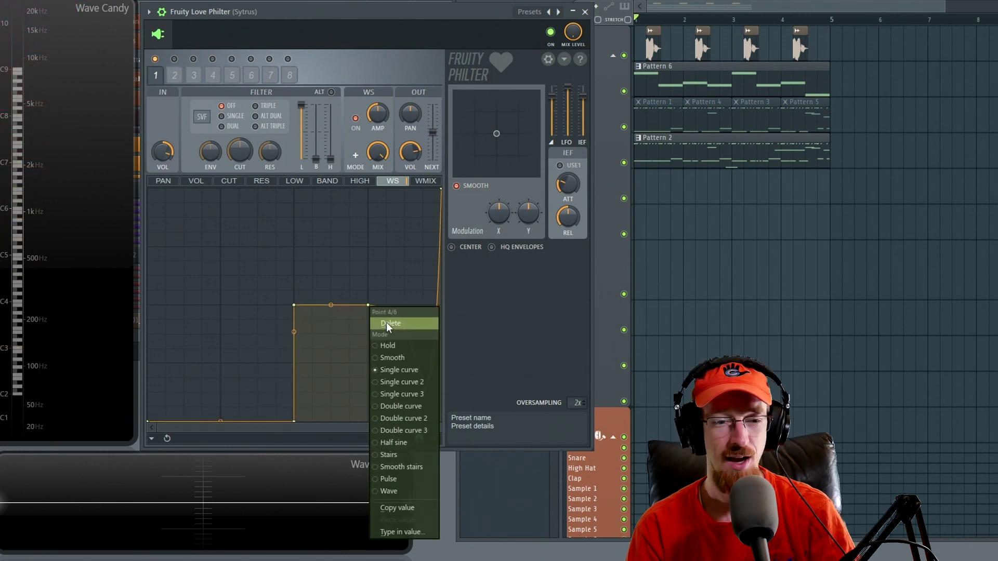
pyautogui.click(385, 322)
pyautogui.rightClick(423, 391)
pyautogui.click(429, 388)
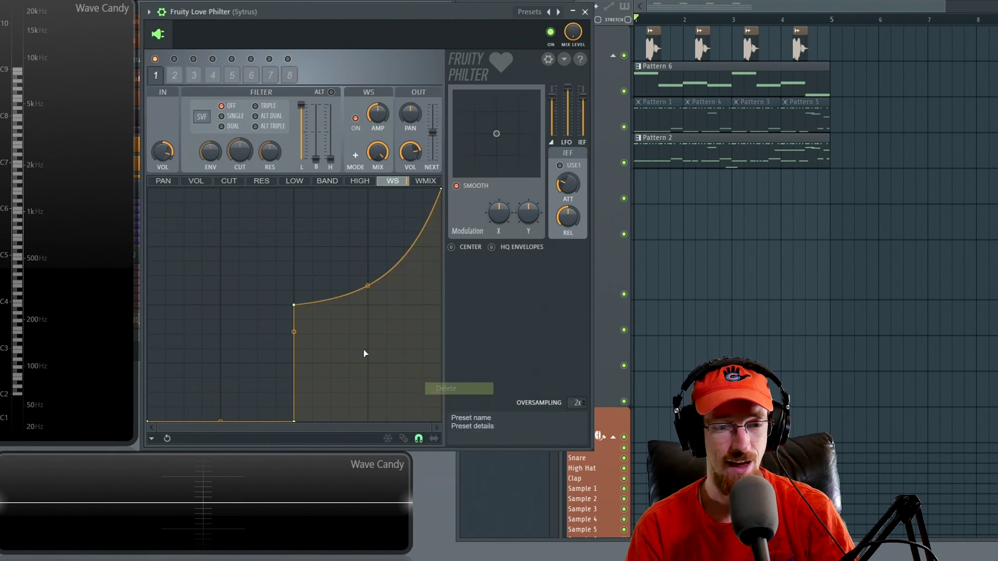
pyautogui.rightClick(294, 306)
pyautogui.click(333, 322)
pyautogui.rightClick(368, 383)
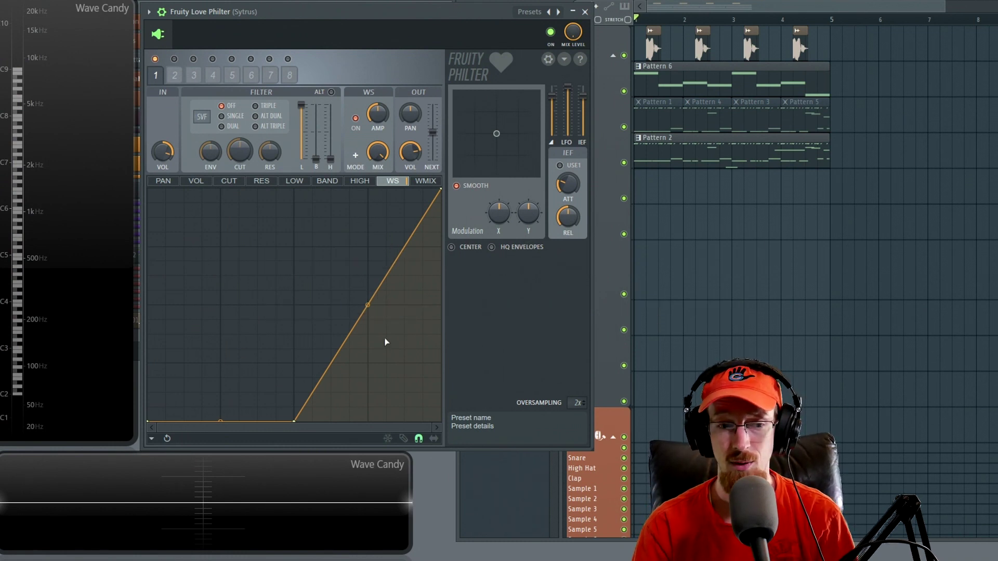
pyautogui.press('space')
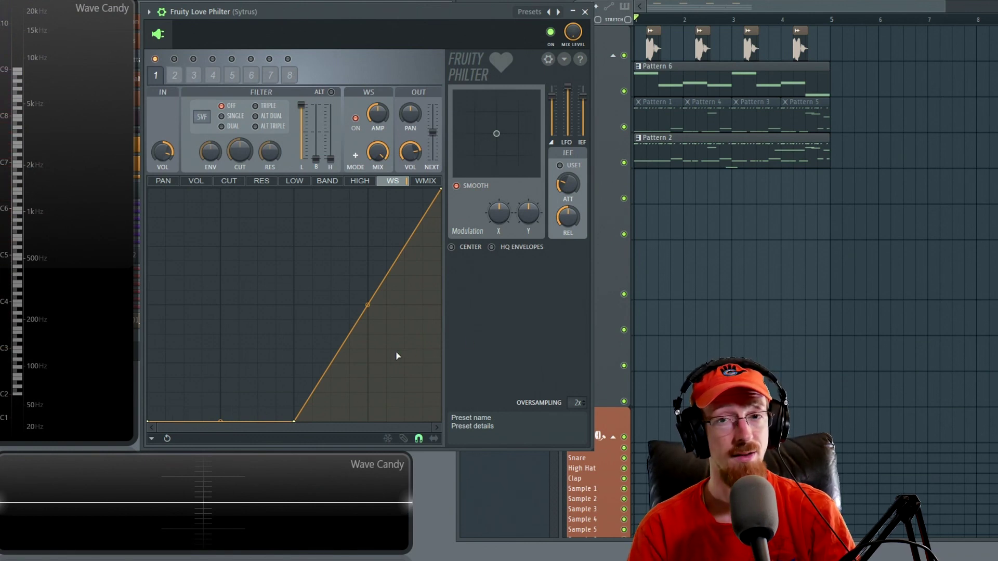
# Raise the curve's midpoint back to half height and lower its endpoint to 75% height
pyautogui.moveTo(294, 421); pyautogui.dragTo(292, 308)
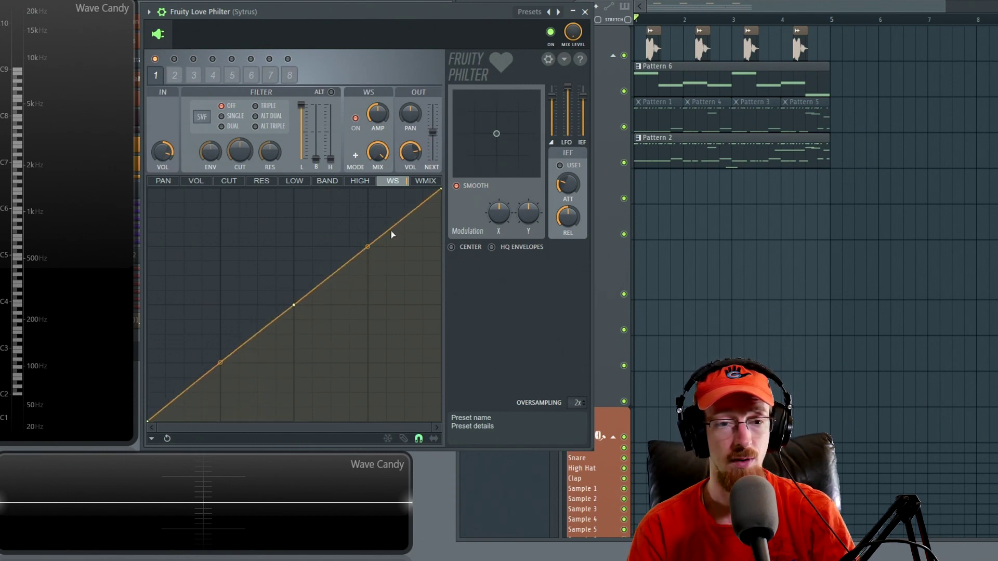
pyautogui.moveTo(444, 190); pyautogui.dragTo(437, 246)
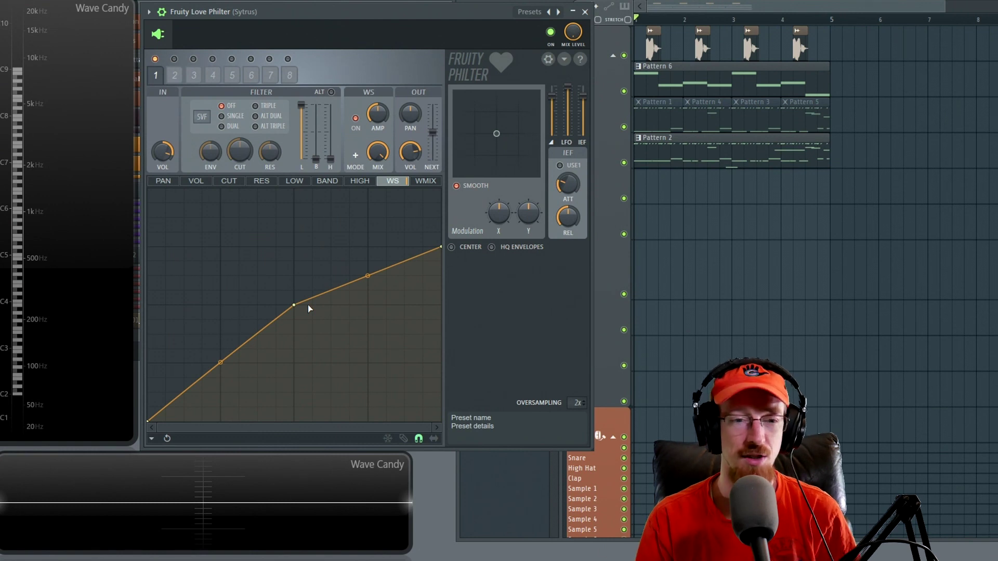
pyautogui.rightClick(439, 247)
pyautogui.click(369, 282)
# Lower the endpoint to about 38% height and add a zero-level point three quarters across, keeping a half-height peak at the centre
pyautogui.moveTo(299, 304); pyautogui.dragTo(316, 349)
pyautogui.moveTo(441, 248); pyautogui.dragTo(442, 338)
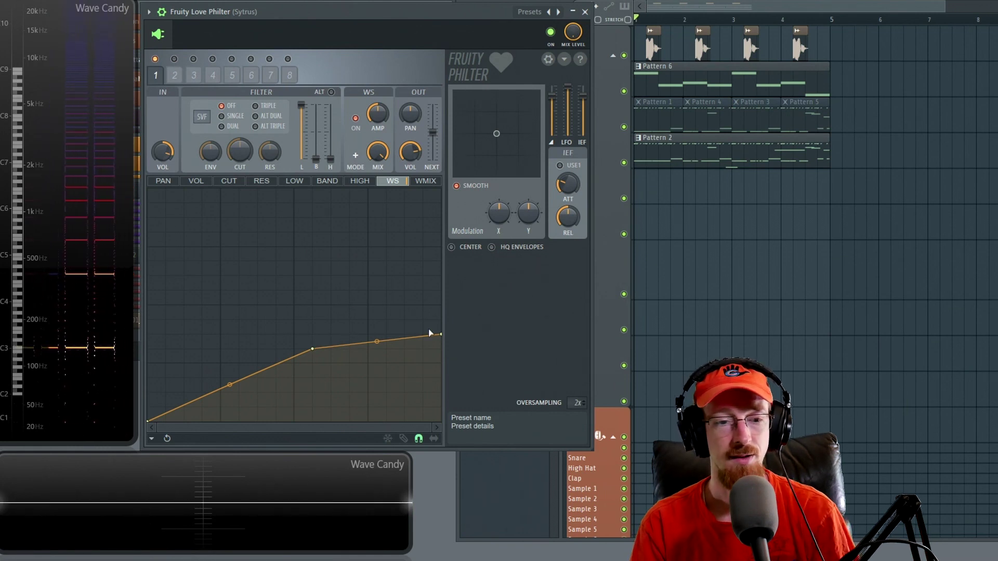
pyautogui.rightClick(373, 414)
pyautogui.moveTo(315, 350); pyautogui.dragTo(294, 306)
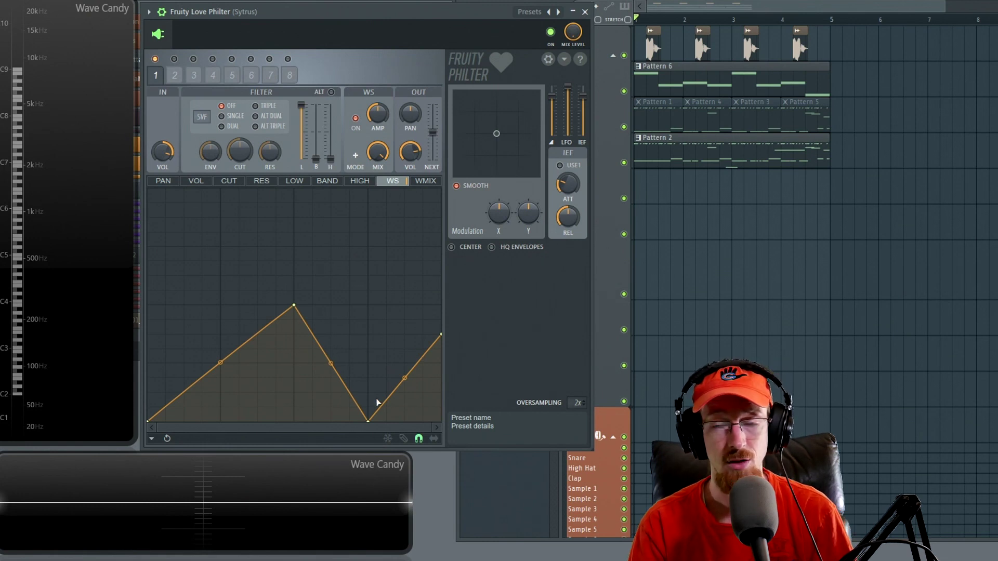
# Audition the bass, and raise the curve's three-quarter point to 75% height and its endpoint to maximum
pyautogui.press('space')
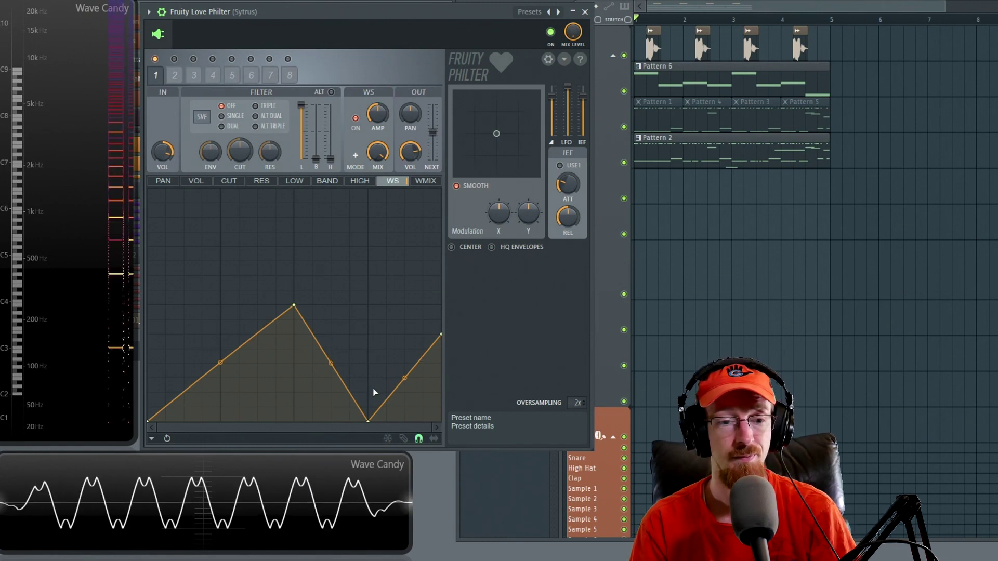
pyautogui.moveTo(369, 419); pyautogui.dragTo(368, 246)
pyautogui.moveTo(443, 334); pyautogui.dragTo(441, 190)
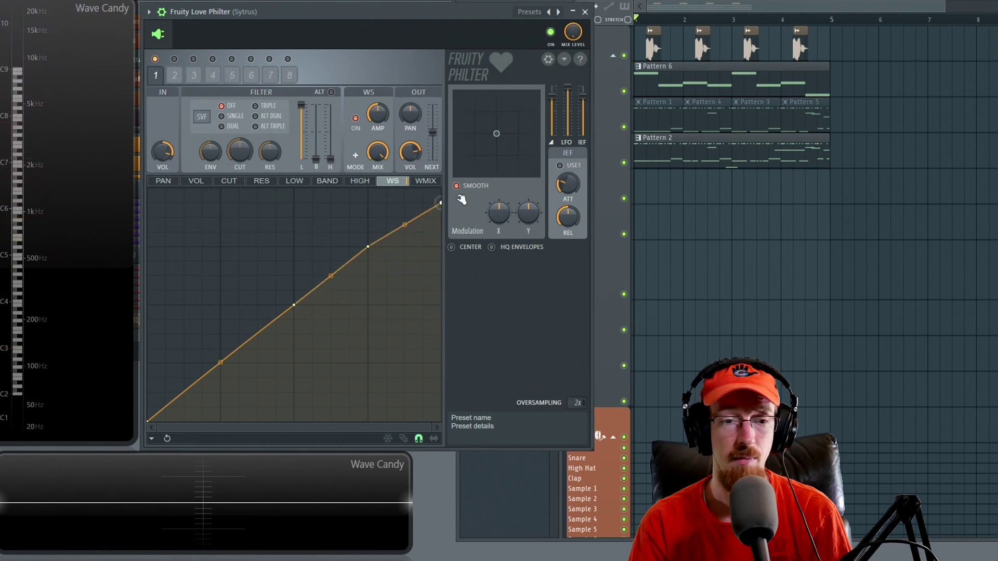
# Delete the curve's midpoint and three-quarter point so only a straight rising line remains
pyautogui.rightClick(296, 307)
pyautogui.click(330, 328)
pyautogui.rightClick(370, 248)
pyautogui.click(400, 263)
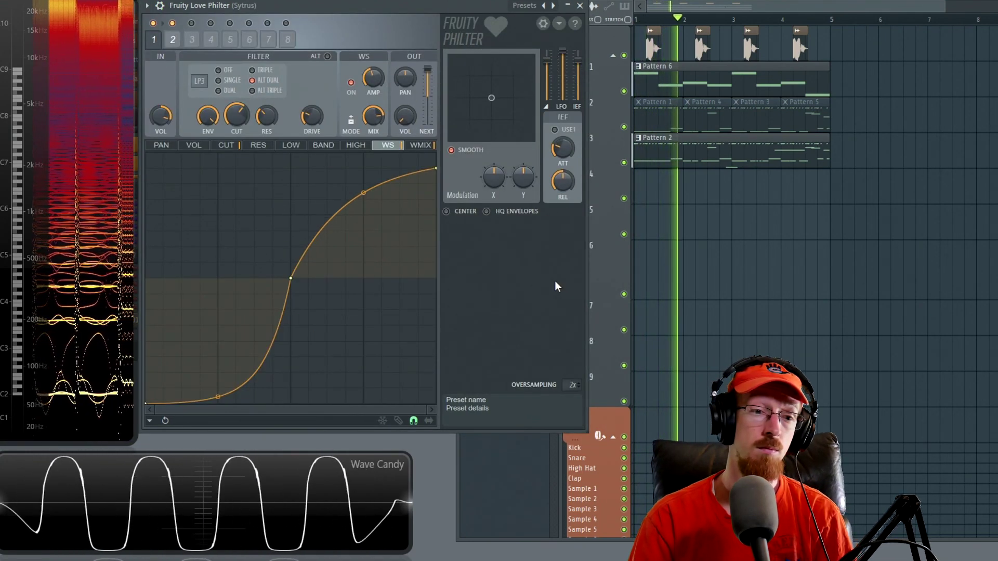
# Stop playback and compare the settings and waveshaper curves of filters 1 and 2, including filter 1's available filter types
pyautogui.press('space')
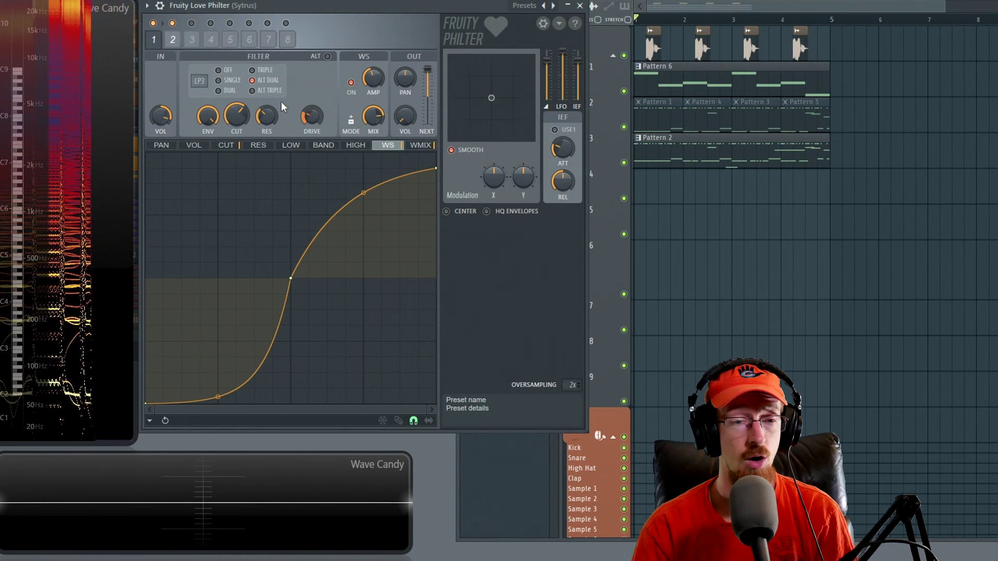
pyautogui.click(172, 38)
pyautogui.click(157, 42)
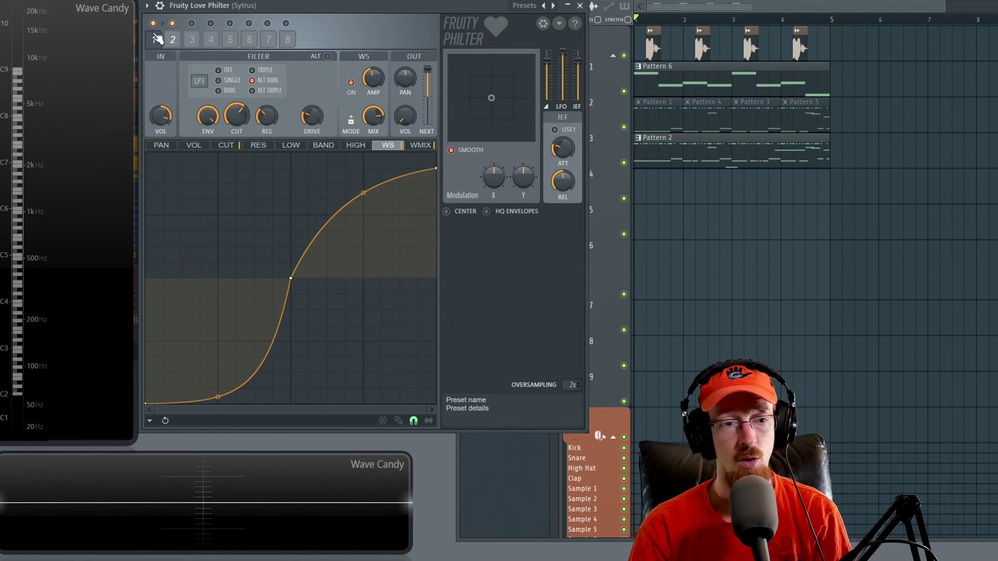
pyautogui.click(172, 40)
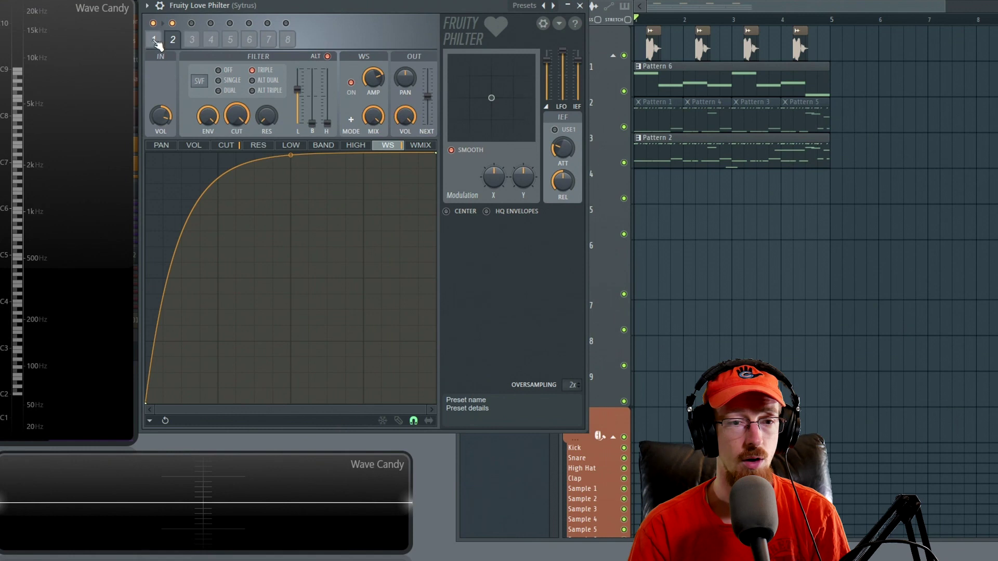
pyautogui.click(154, 40)
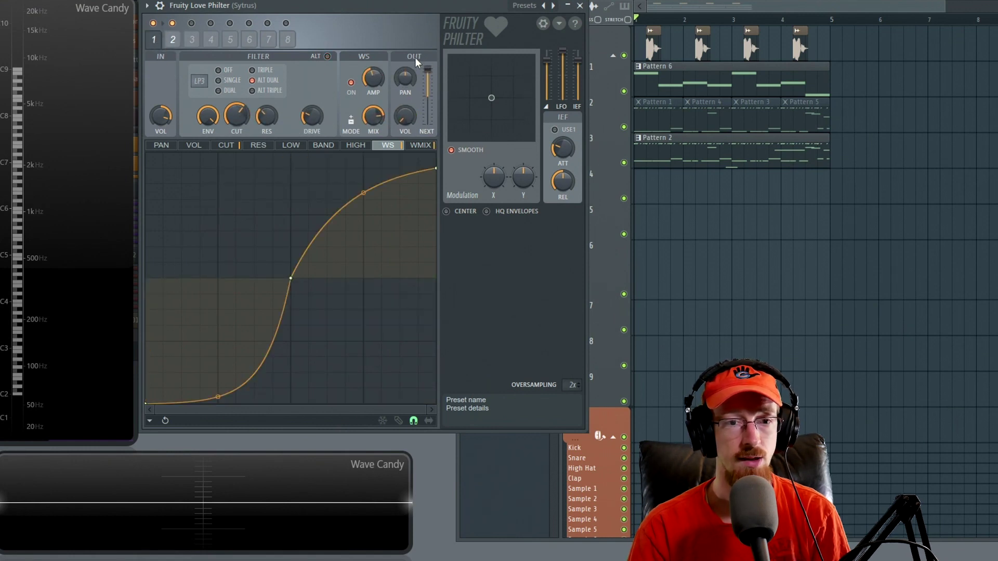
pyautogui.click(169, 40)
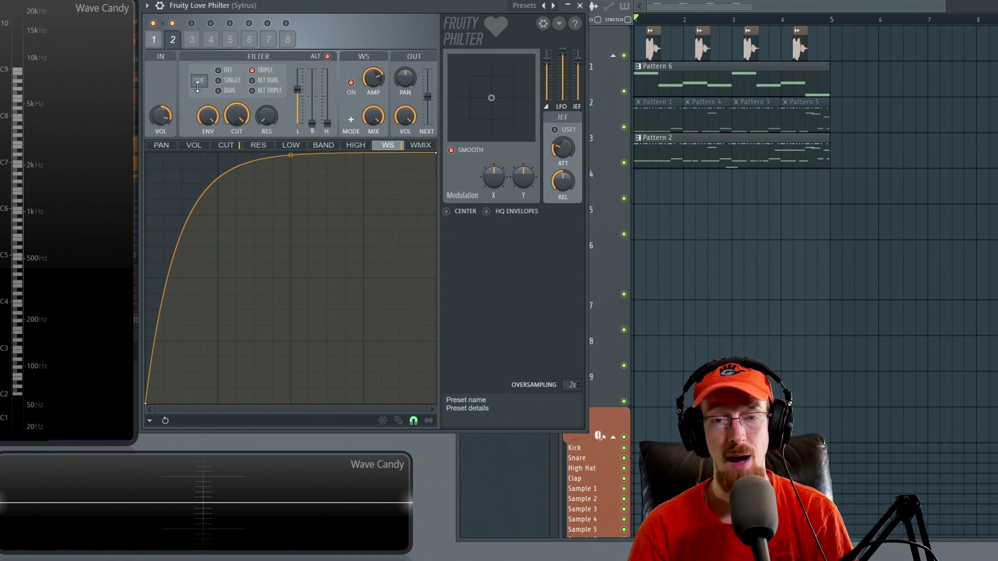
pyautogui.click(153, 39)
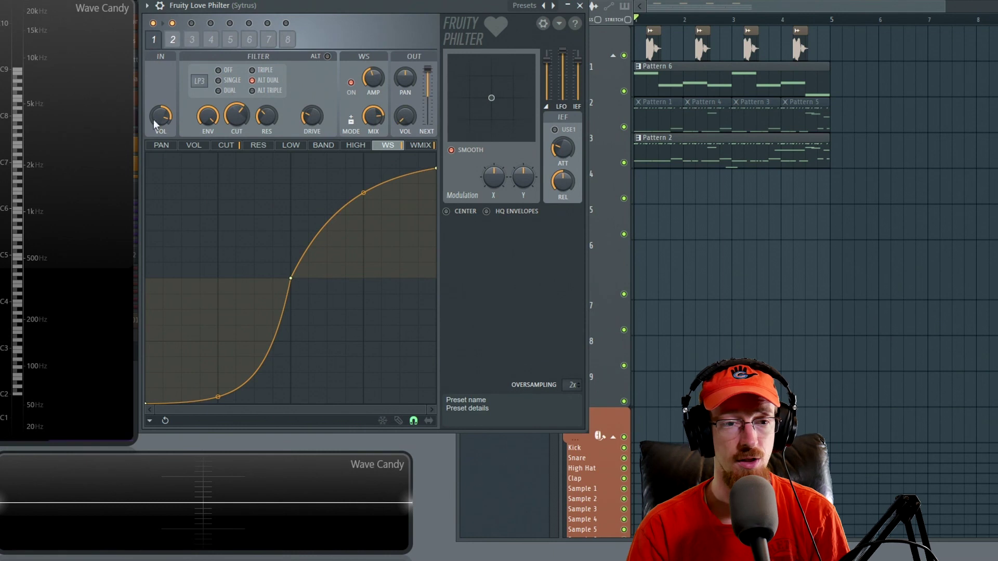
pyautogui.click(199, 81)
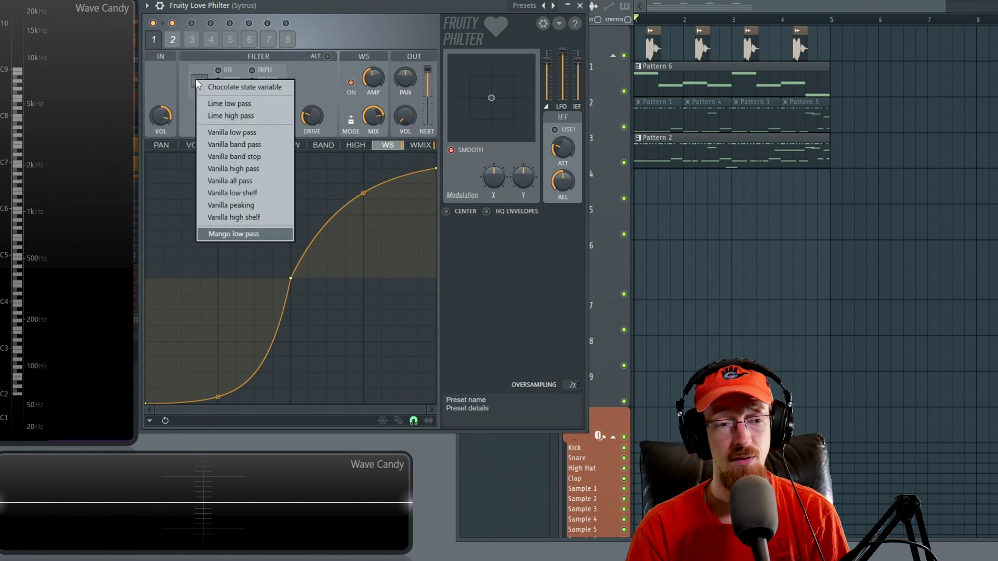
pyautogui.click(323, 80)
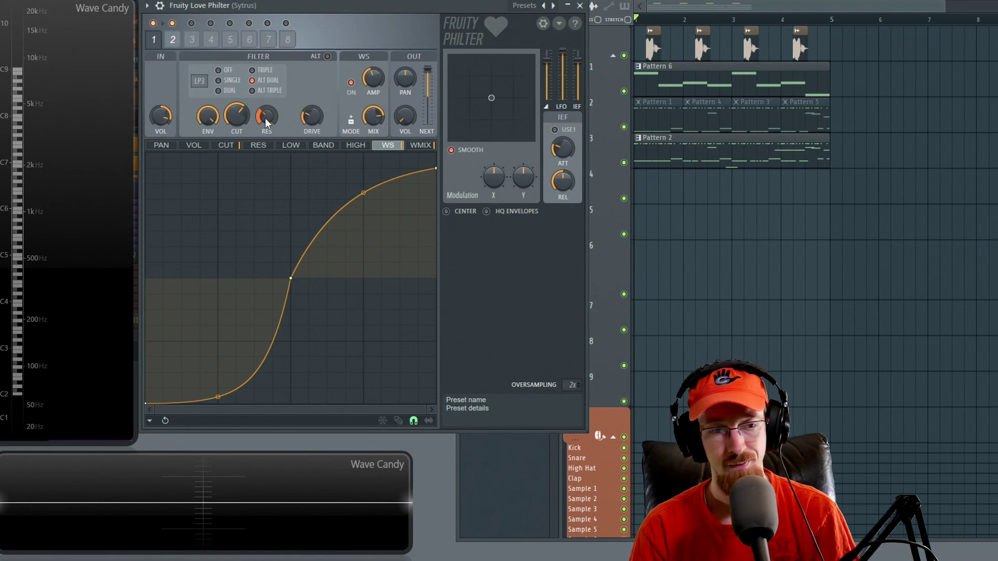
# Try raising filter 1's resonance and drive to maximum while the bass plays, and audition it again with both restored
pyautogui.press('space')
pyautogui.moveTo(265, 118); pyautogui.dragTo(265, 102)
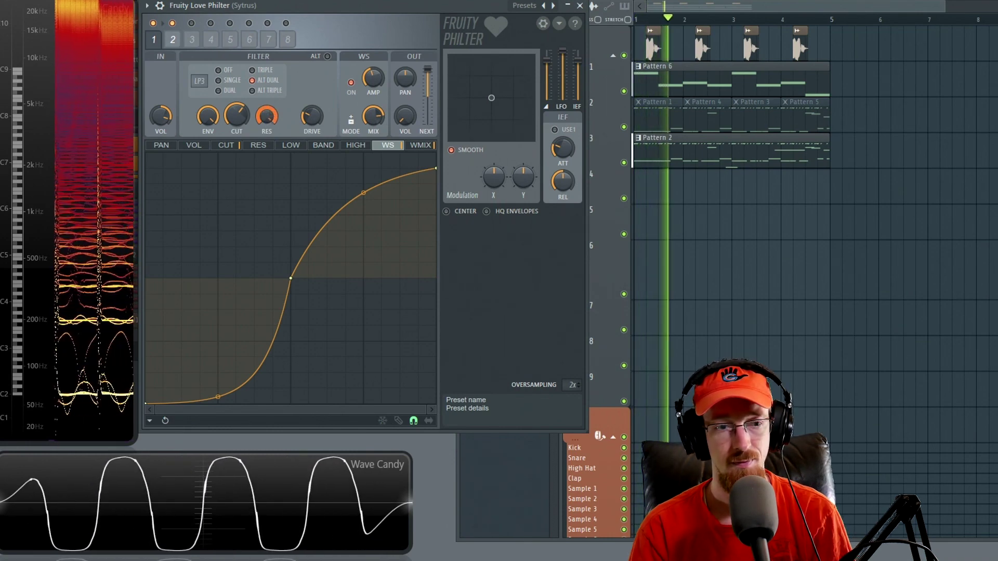
pyautogui.moveTo(310, 121); pyautogui.dragTo(310, 89)
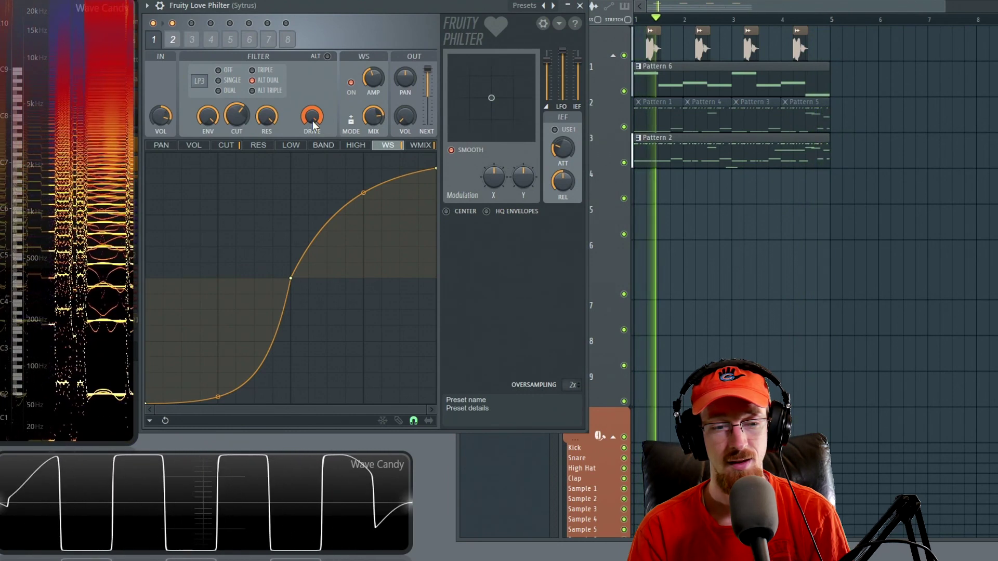
pyautogui.press('space')
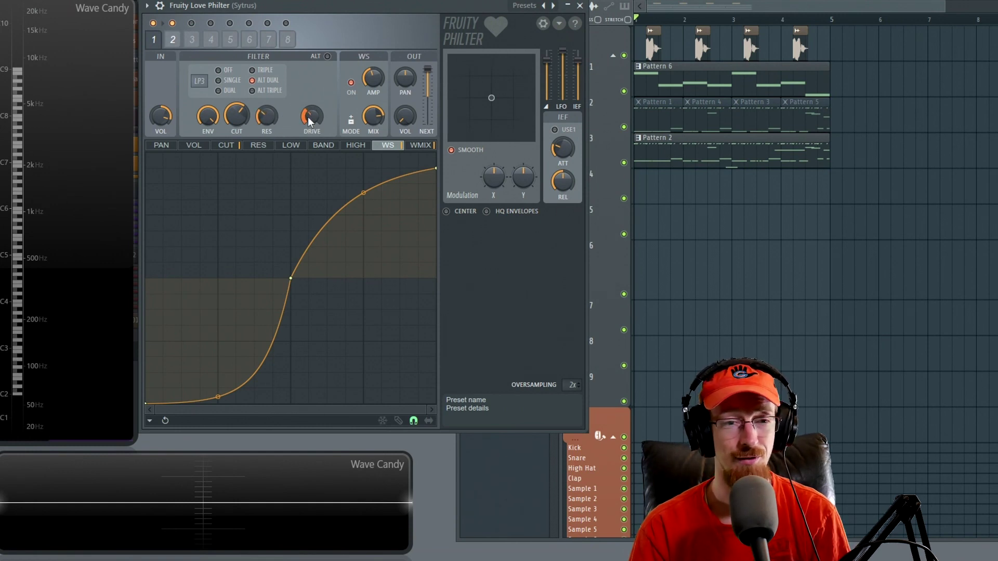
pyautogui.press('space')
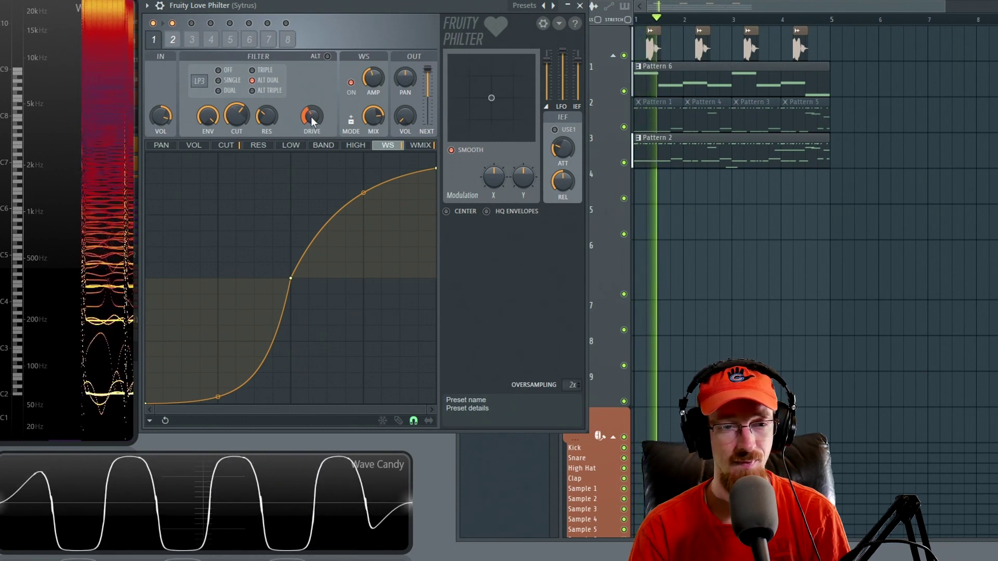
pyautogui.press('space')
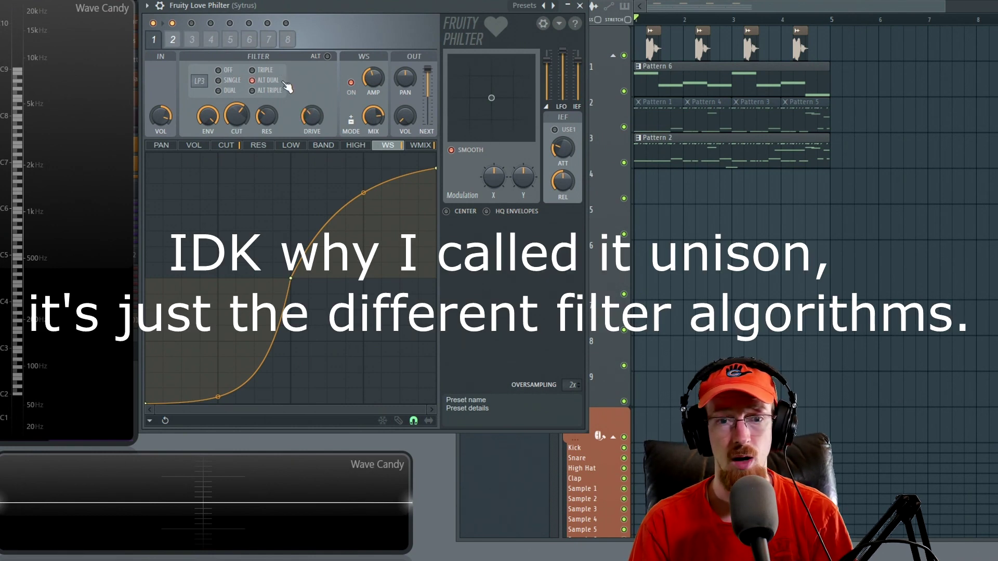
# Audition the bass with filter 1 set to Triple mode and to Dual mode
pyautogui.press('space')
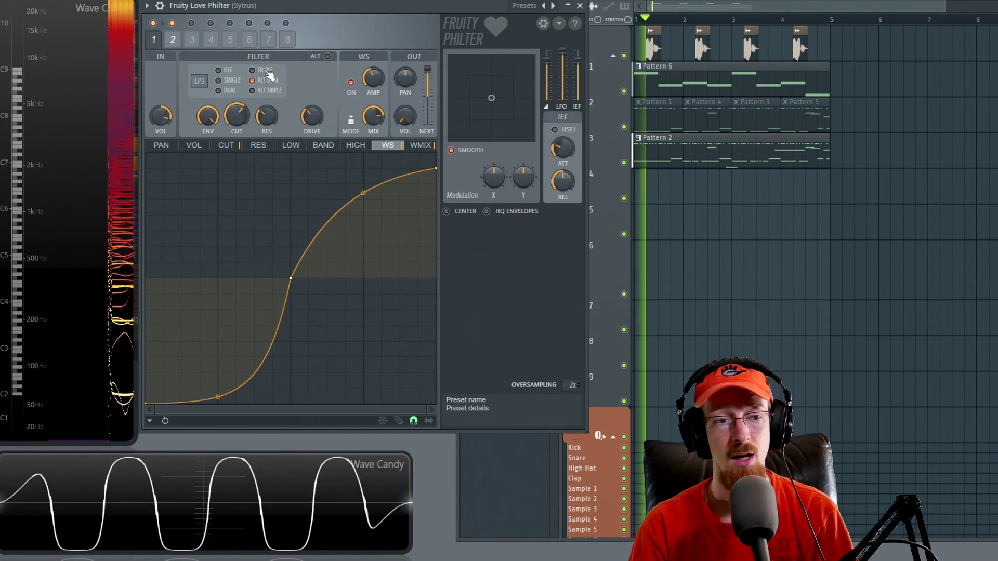
pyautogui.click(262, 69)
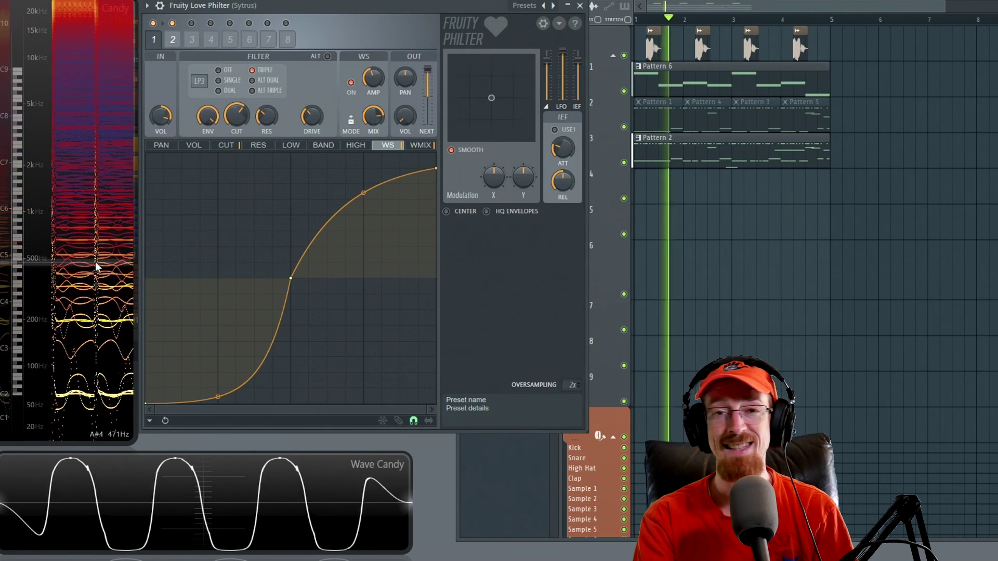
pyautogui.press('space')
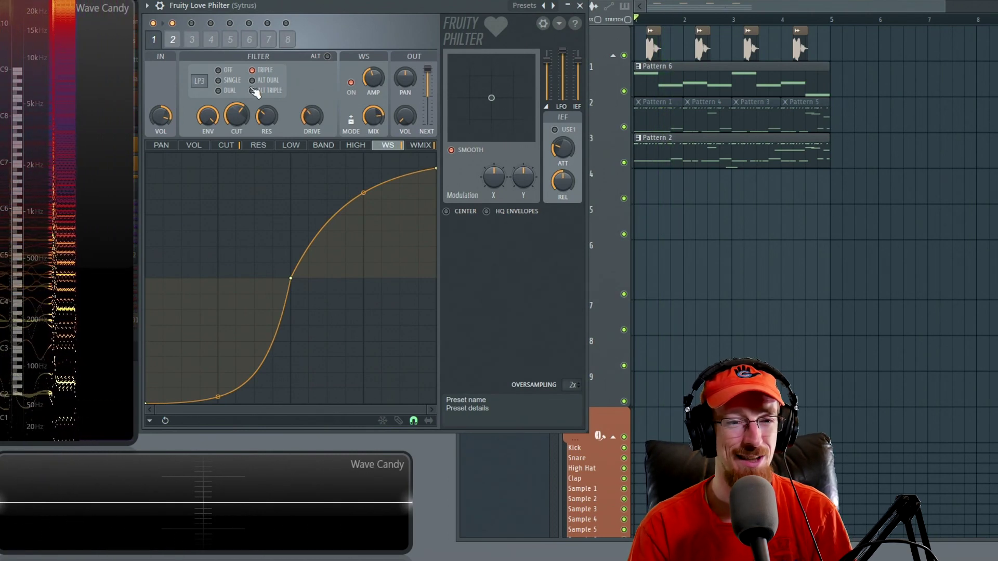
pyautogui.click(232, 92)
pyautogui.press('space')
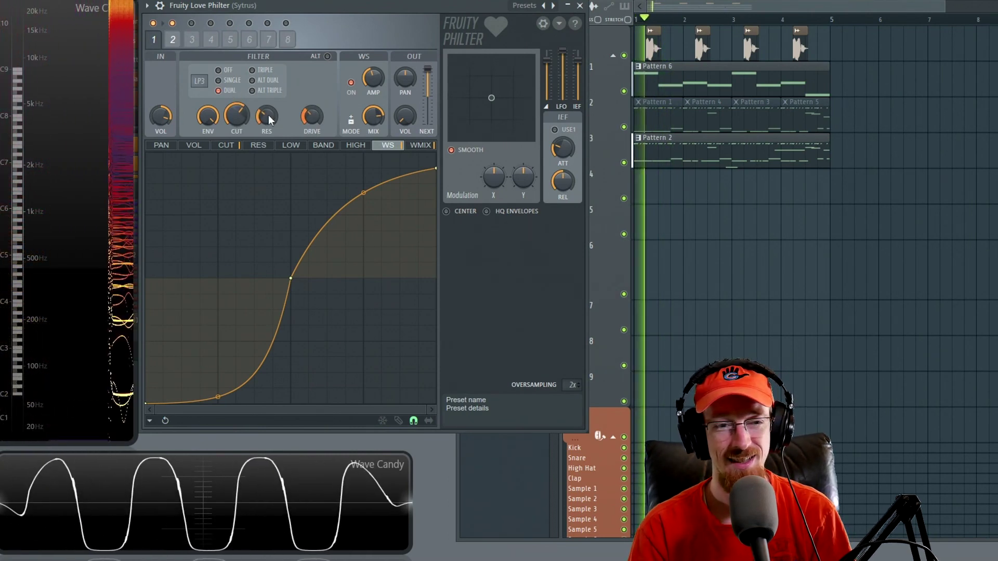
pyautogui.press('space')
# Audition the bass with filter 1 in Single mode, and return the filter to Alt Dual
pyautogui.click(228, 80)
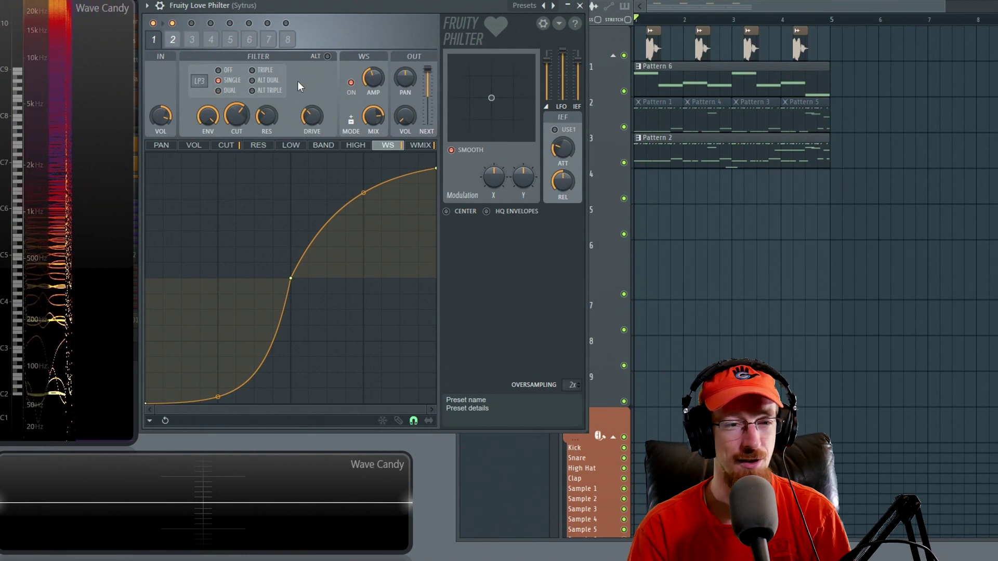
pyautogui.press('space')
pyautogui.press('space')
pyautogui.click(267, 80)
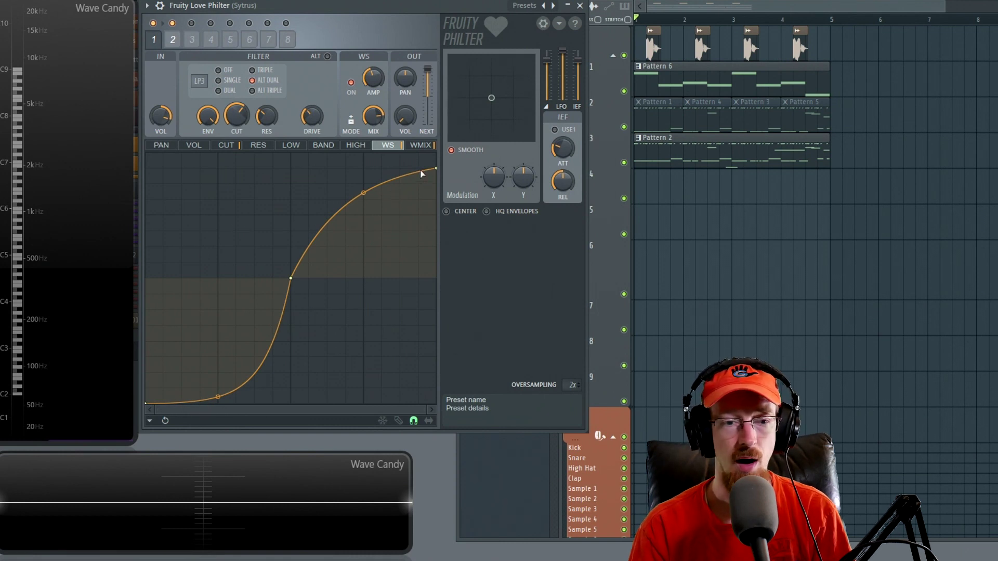
# Audition the bass through filter 1's S-shaped curve and examine its waveform on the oscilloscope
pyautogui.press('space')
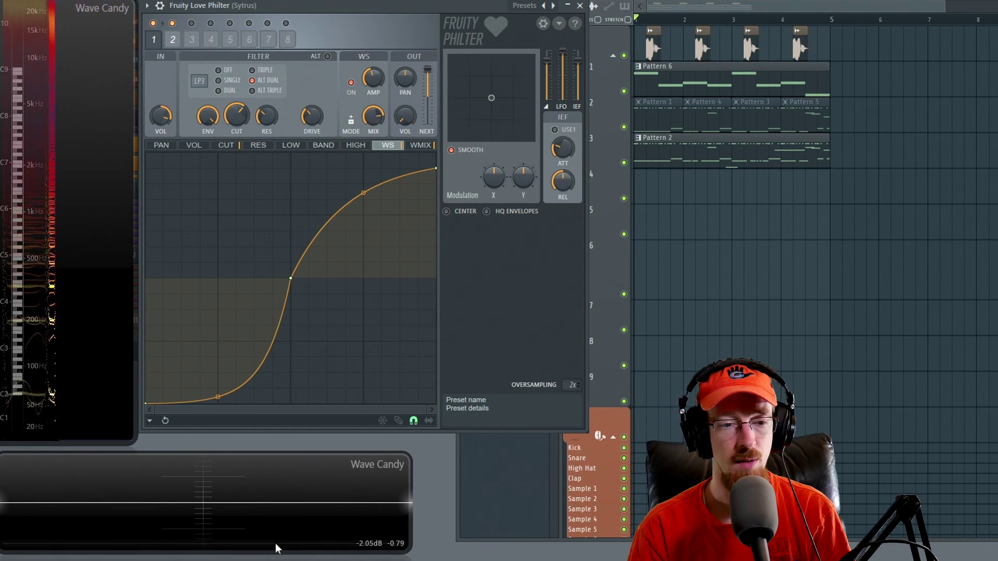
pyautogui.press('space')
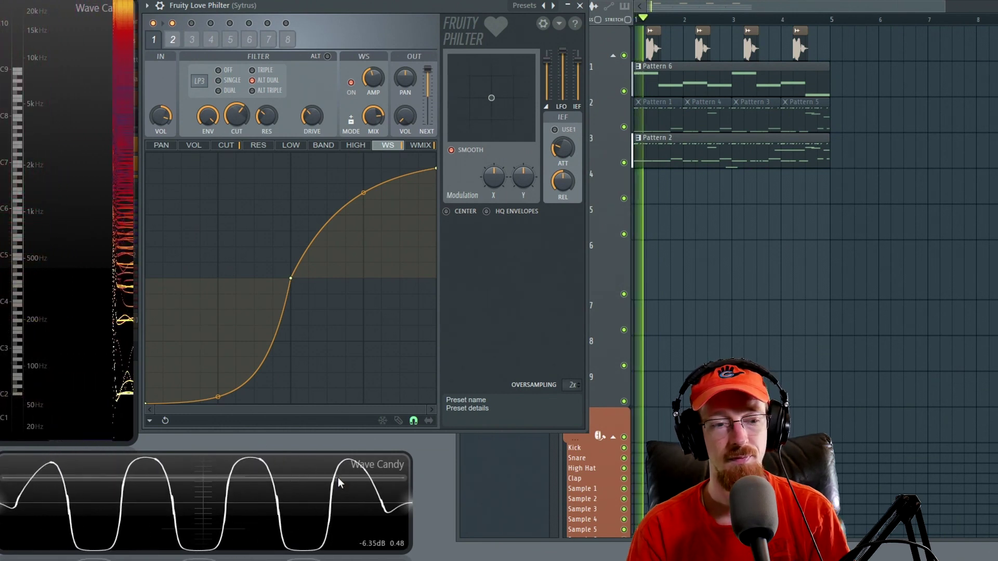
pyautogui.press('space')
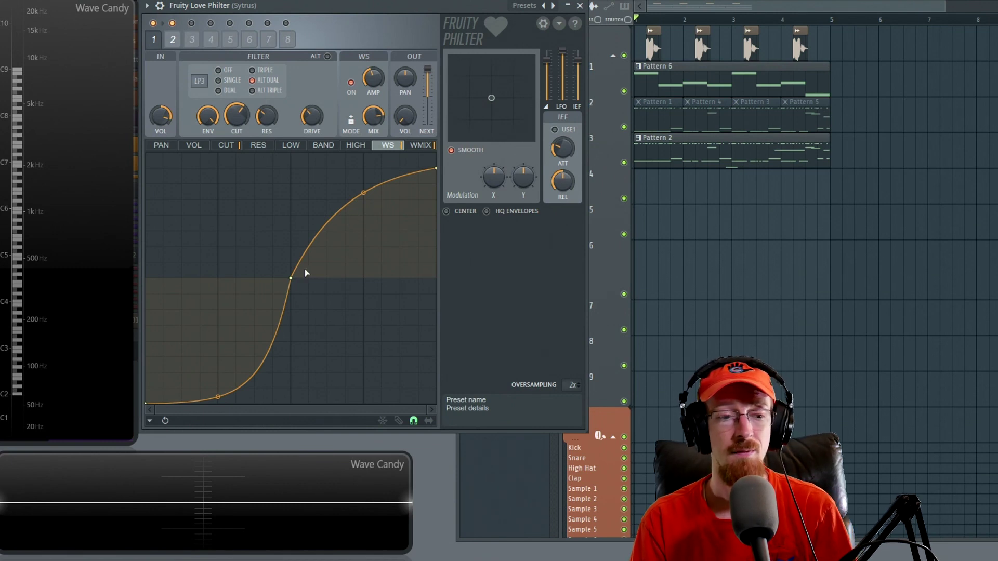
pyautogui.press('space')
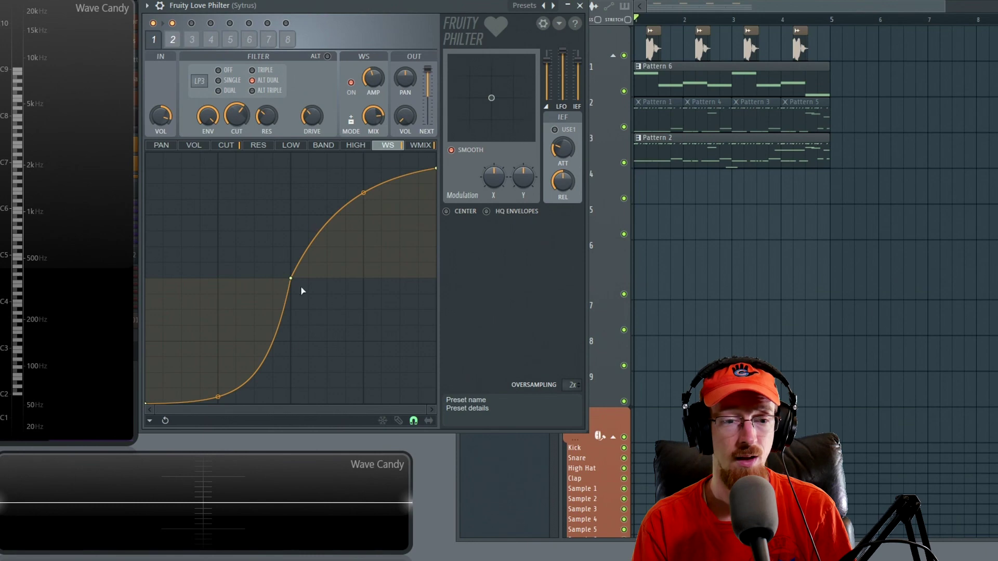
# Try a vertical jump at the centre of filter 1's curve using a bottom-level point, audition the bass, and remove the point
pyautogui.moveTo(257, 390); pyautogui.dragTo(288, 410)
pyautogui.press('space')
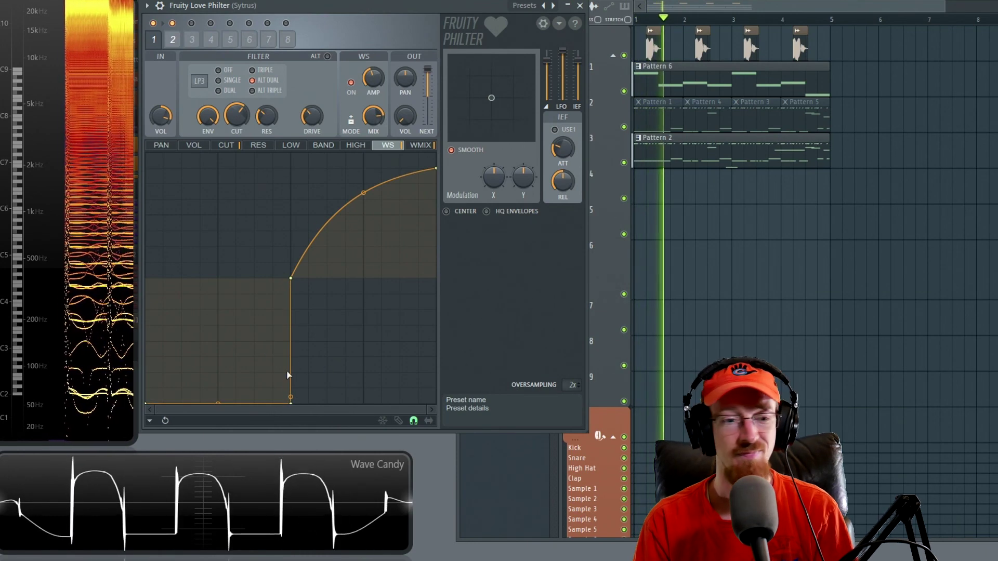
pyautogui.rightClick(292, 404)
pyautogui.click(315, 385)
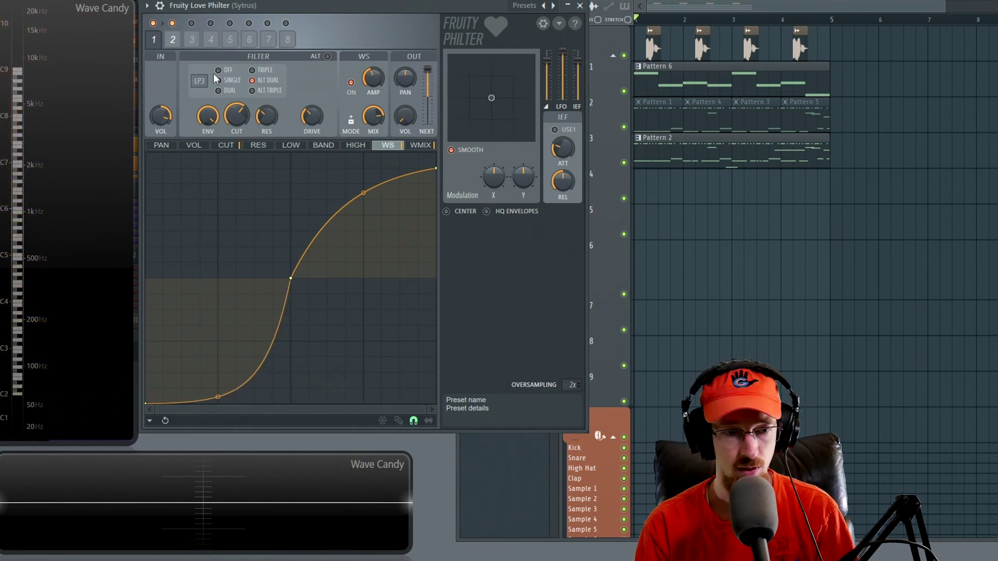
# Switch between filters 1 and 2 to compare their filter types, waveshaper settings and curve shapes
pyautogui.click(173, 40)
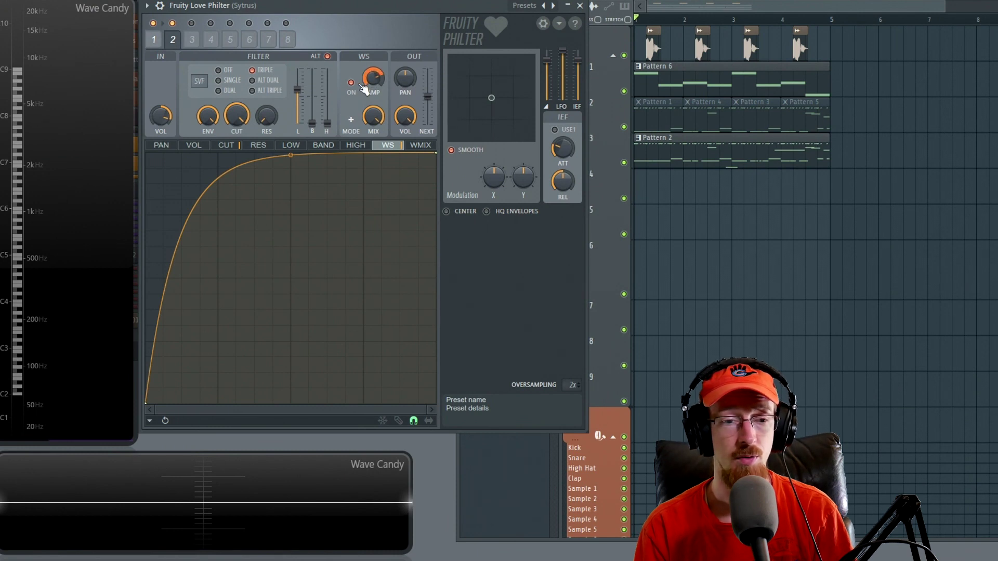
pyautogui.click(154, 40)
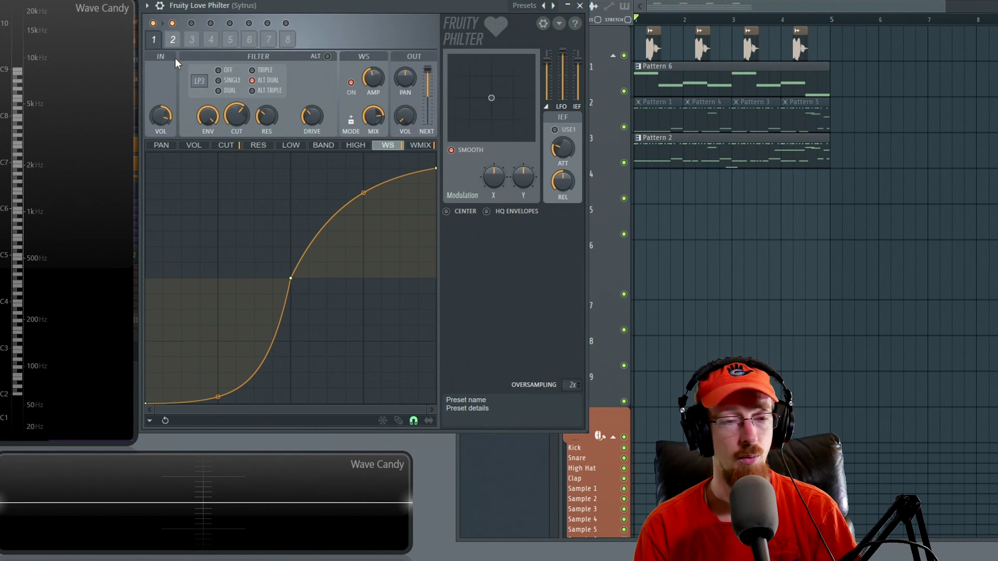
pyautogui.click(170, 42)
pyautogui.click(159, 44)
pyautogui.click(167, 44)
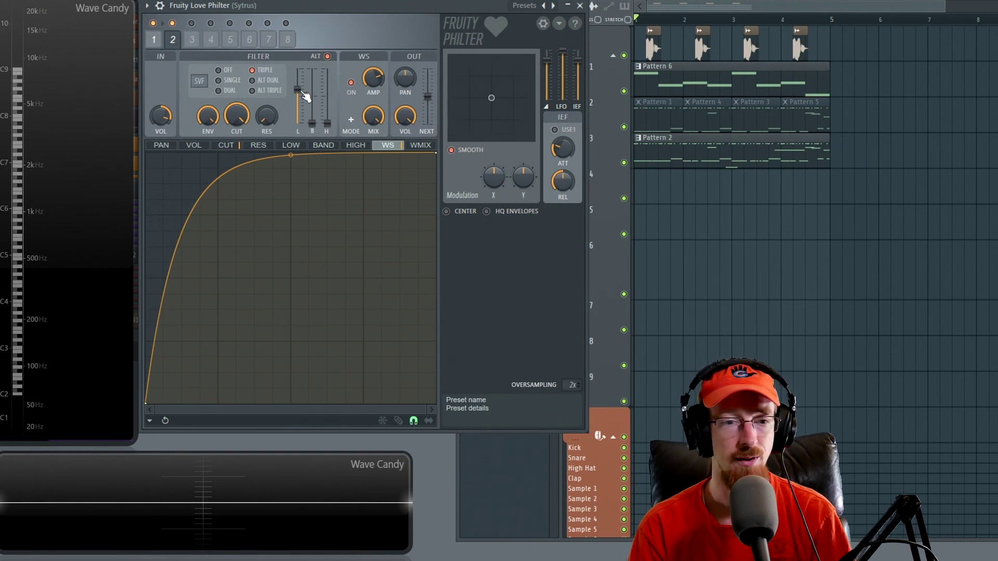
# Audition the bass through both filters, and review filter 1's S-shaped curve against filter 2's steep rounded curve
pyautogui.press('space')
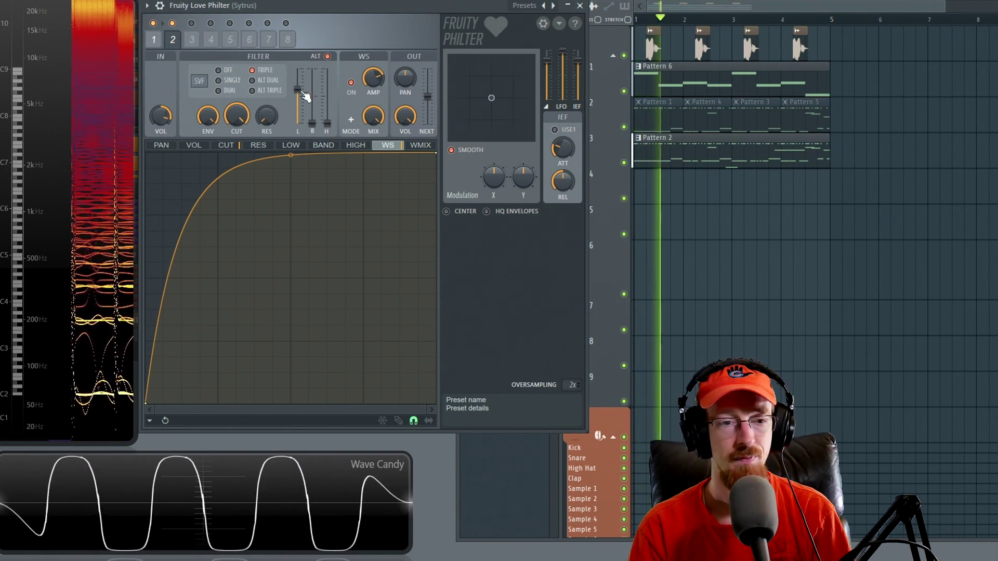
pyautogui.press('space')
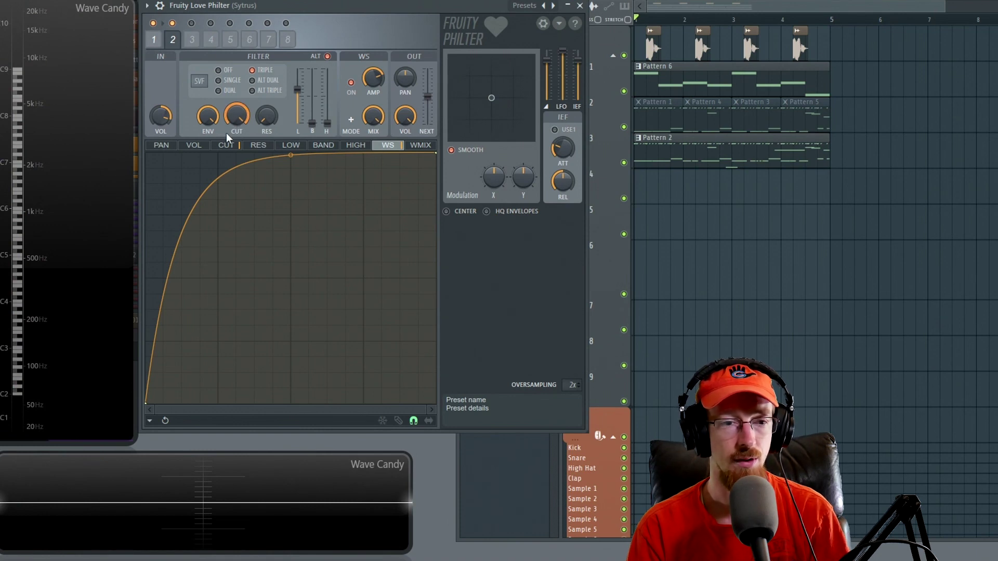
pyautogui.click(158, 45)
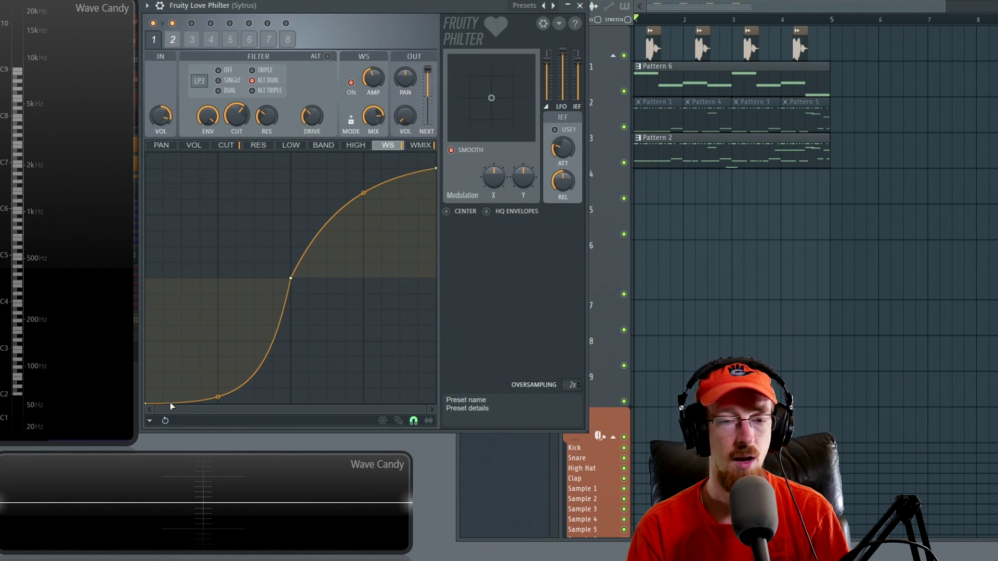
pyautogui.click(174, 41)
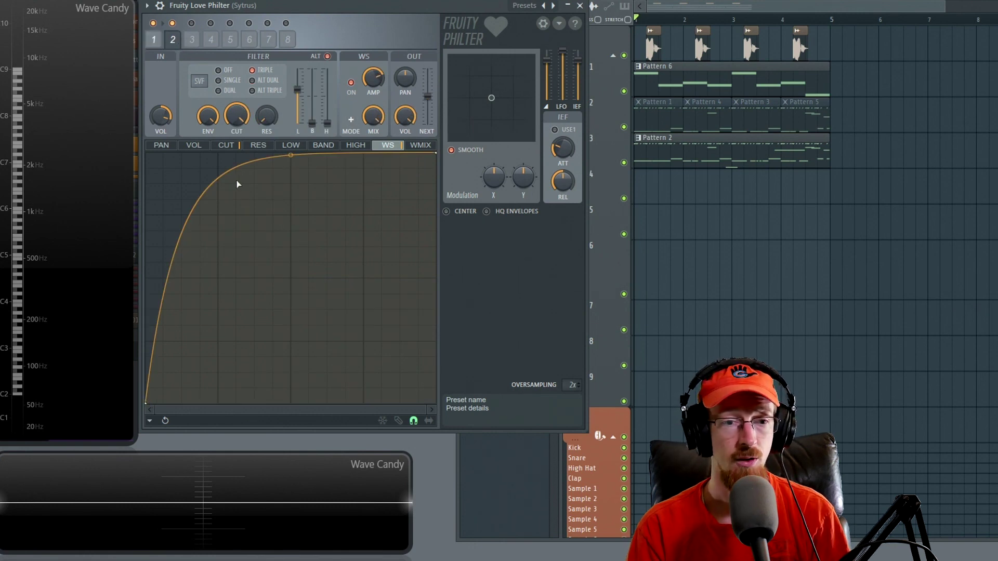
# Alternate between filters 1 and 2 to compare the S-shaped curve with the steep rounded curve
pyautogui.click(157, 40)
pyautogui.click(169, 40)
pyautogui.click(157, 40)
pyautogui.click(169, 39)
pyautogui.click(156, 41)
pyautogui.click(173, 41)
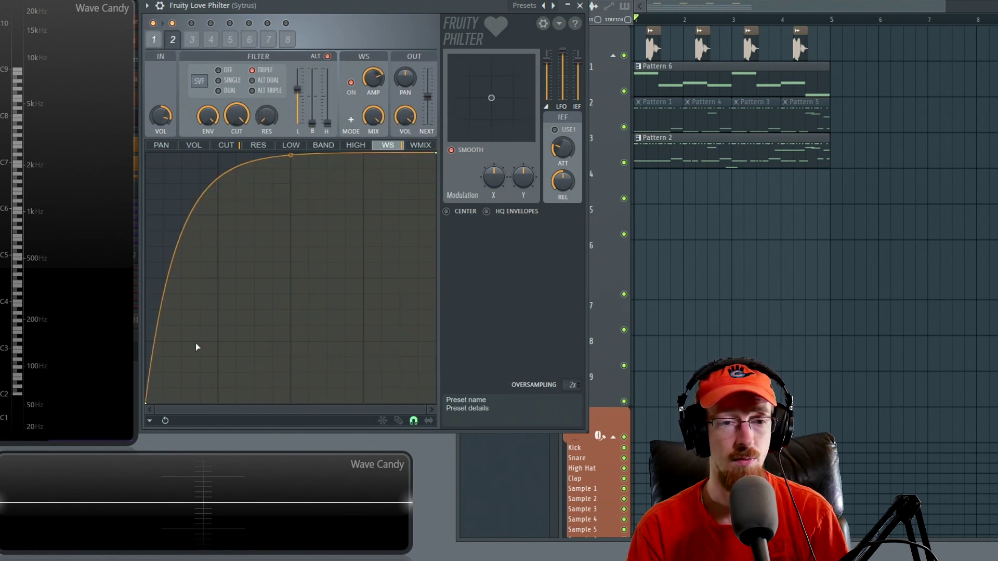
pyautogui.click(157, 40)
pyautogui.click(172, 41)
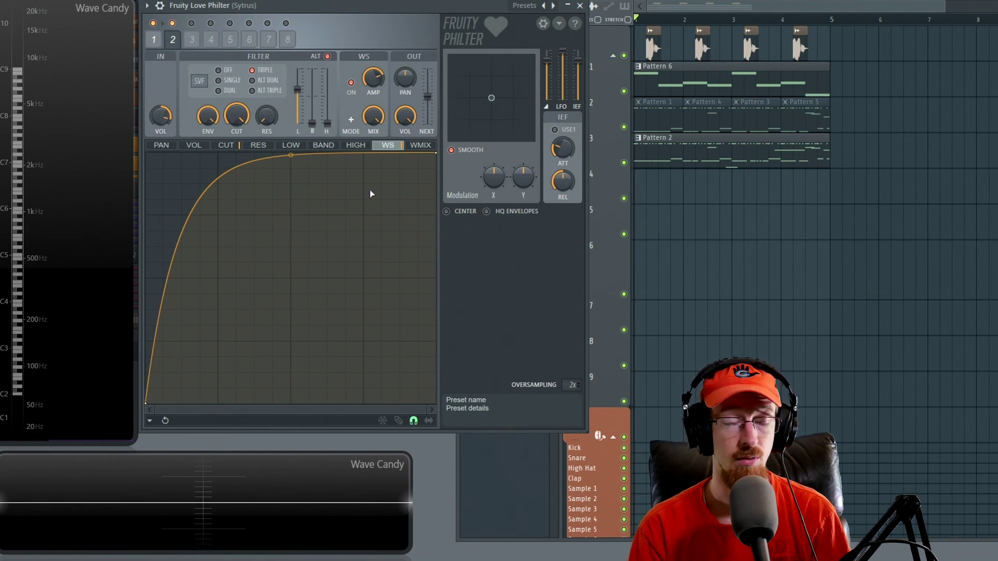
# Audition the full arrangement with filter 1 shown, and return to filter 2's curve
pyautogui.click(155, 39)
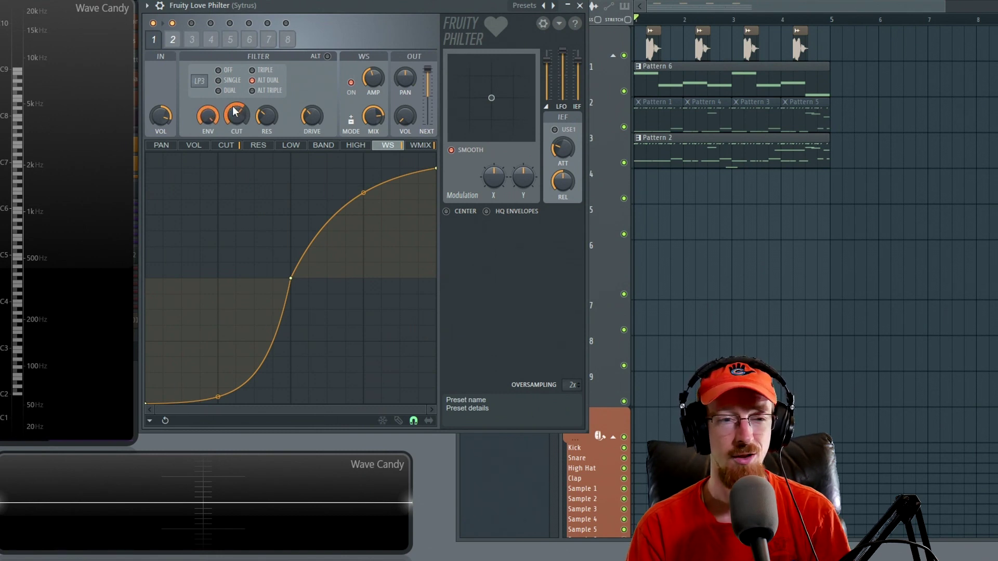
pyautogui.press('space')
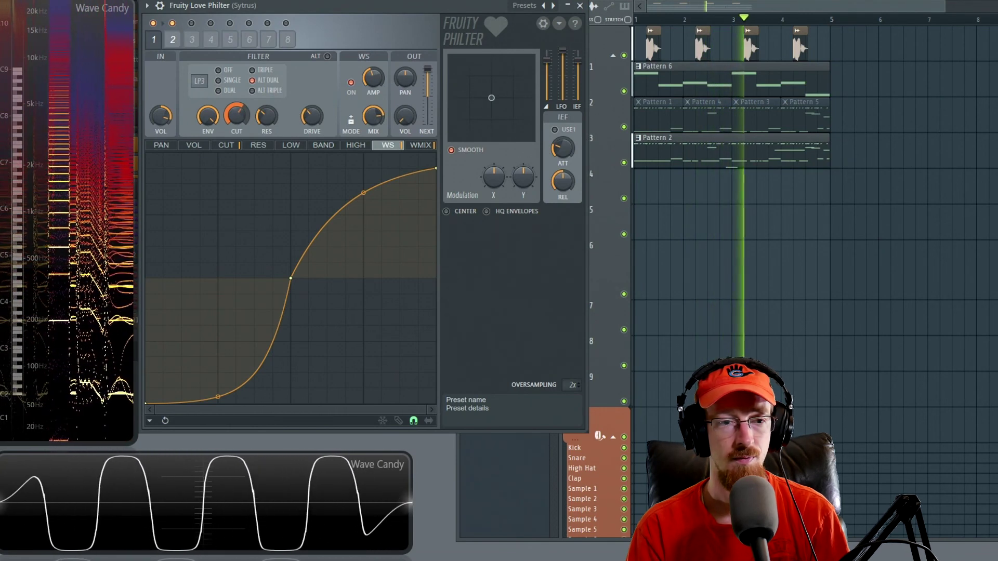
pyautogui.press('space')
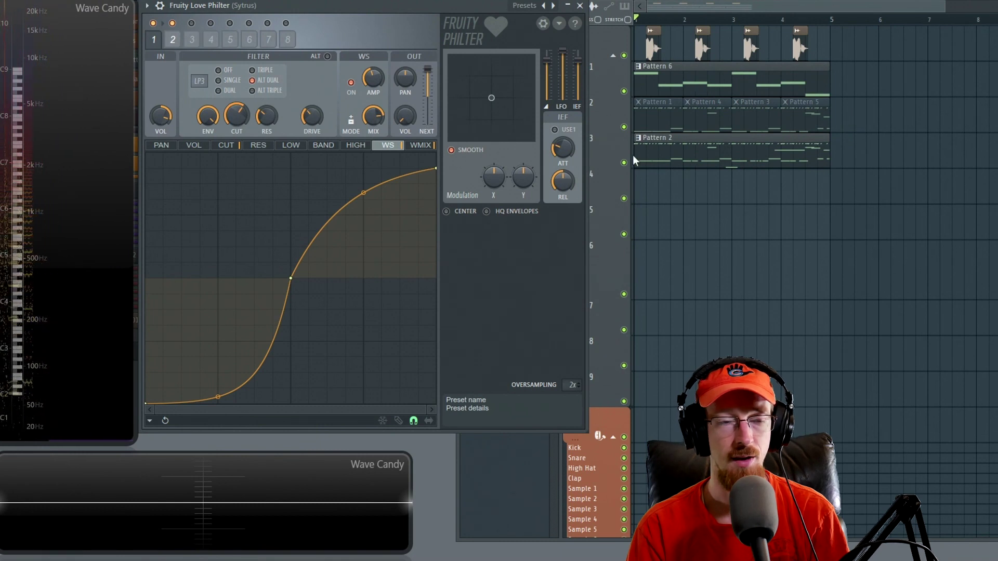
pyautogui.click(158, 41)
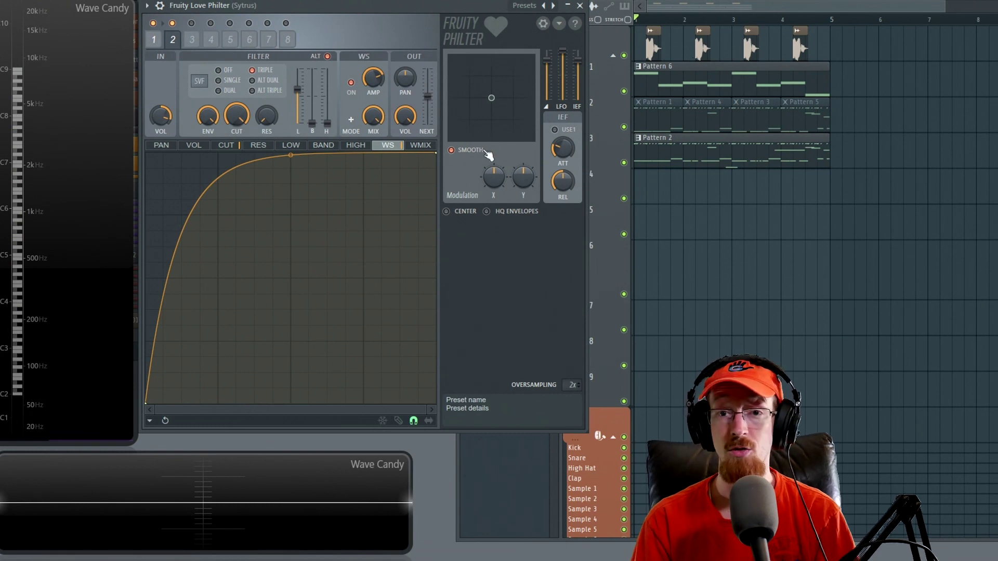
# Open Pattern 2's notes in the piano roll and highlight the upper group of slide notes for review
pyautogui.doubleClick(692, 156)
pyautogui.doubleClick(563, 260)
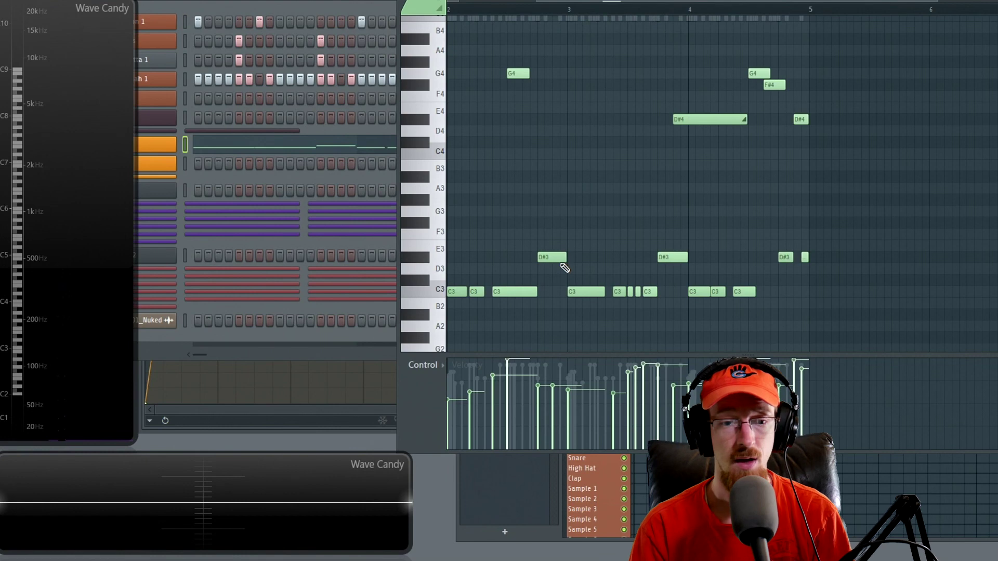
pyautogui.scroll(-1, 456, 263)
pyautogui.moveTo(351, 52); pyautogui.dragTo(399, 348)
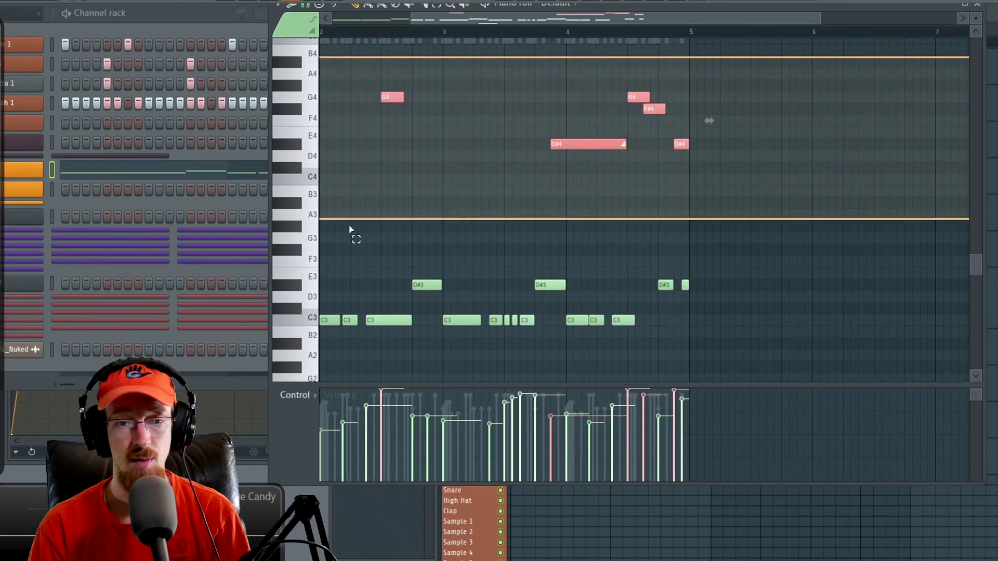
pyautogui.click(817, 305)
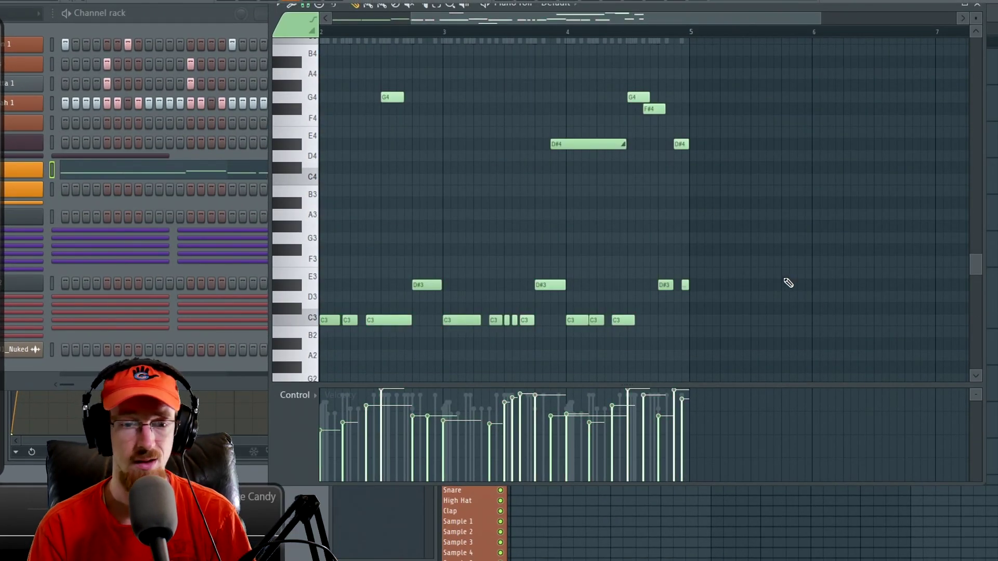
# Highlight the run of short C3 notes in bar 3 and examine their rising velocities
pyautogui.scroll(3, 385, 299)
pyautogui.moveTo(440, 315); pyautogui.dragTo(646, 273)
pyautogui.scroll(-3, 623, 281)
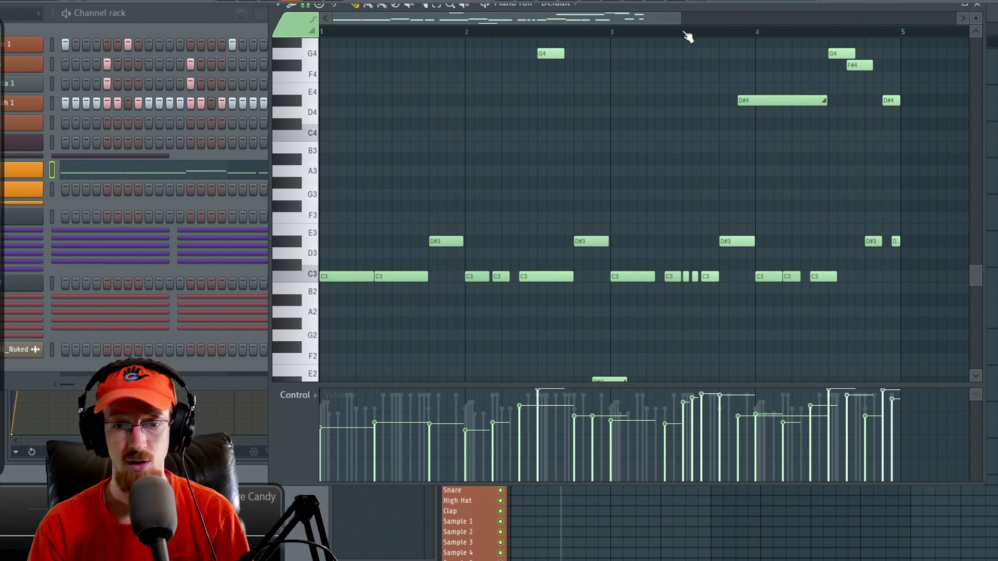
pyautogui.scroll(4, 657, 145)
pyautogui.moveTo(831, 168); pyautogui.dragTo(536, 146)
pyautogui.scroll(-1, 603, 213)
pyautogui.moveTo(434, 216); pyautogui.dragTo(593, 272)
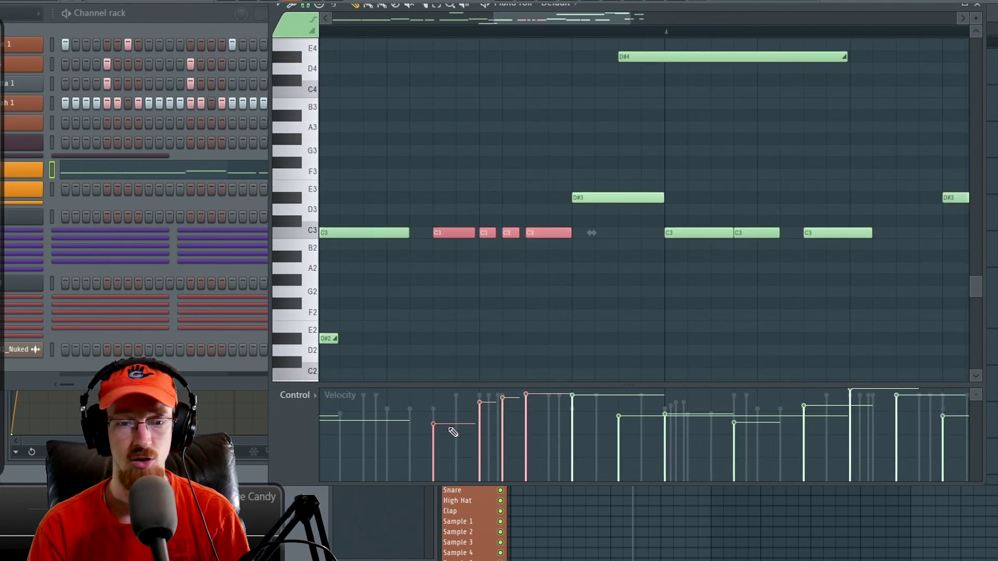
pyautogui.scroll(-2, 513, 162)
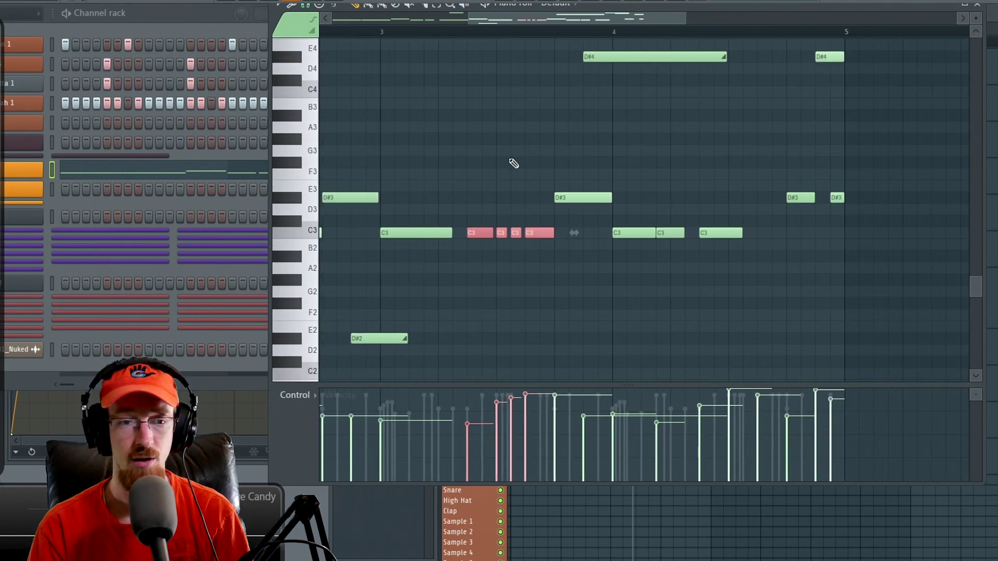
# Audition Pattern 2 from the start of bar 3
pyautogui.click(383, 35)
pyautogui.press('space')
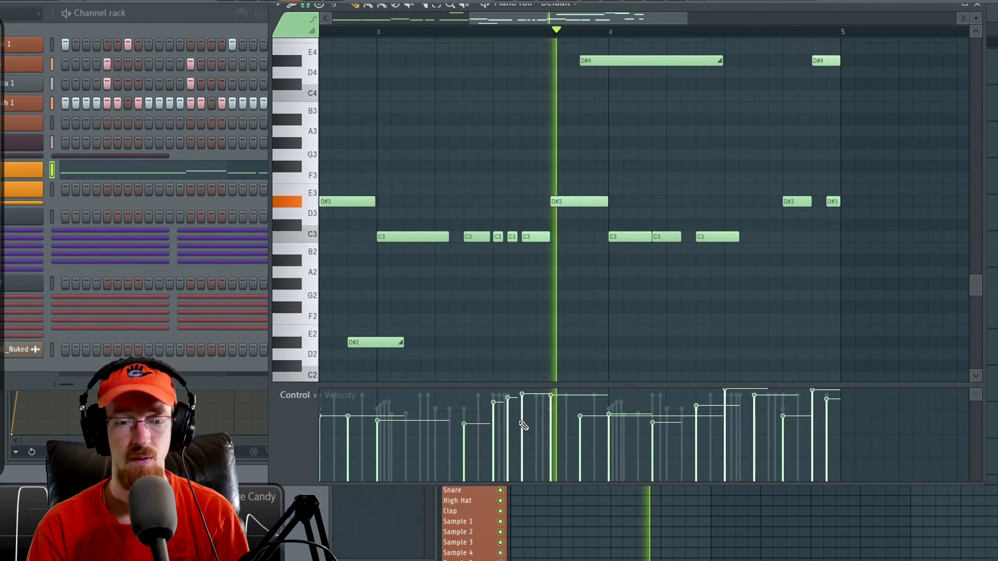
pyautogui.press('space')
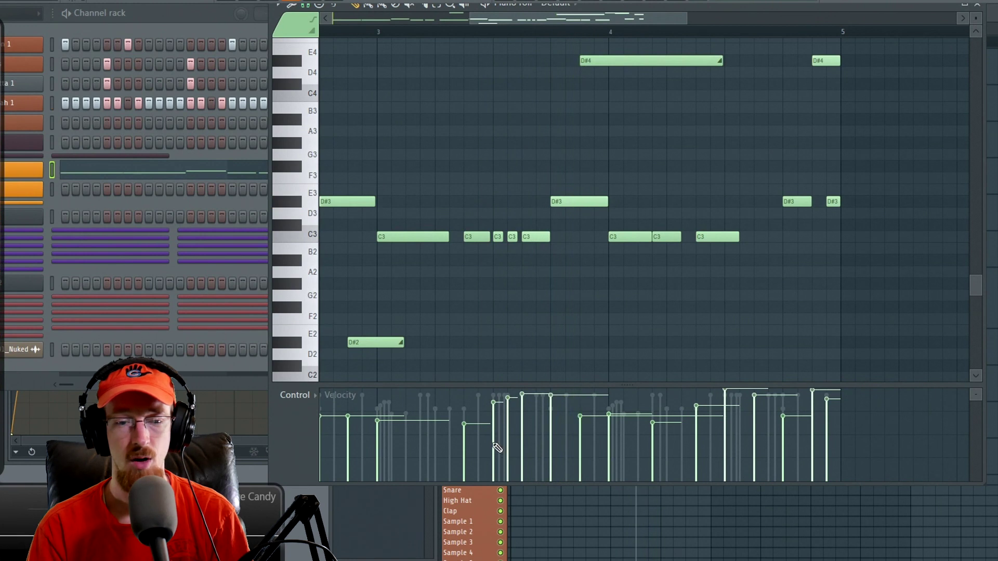
# Lower the velocities of the last three short C3 notes in bar 3 to about half and audition them
pyautogui.moveTo(497, 451); pyautogui.dragTo(524, 440)
pyautogui.press('space')
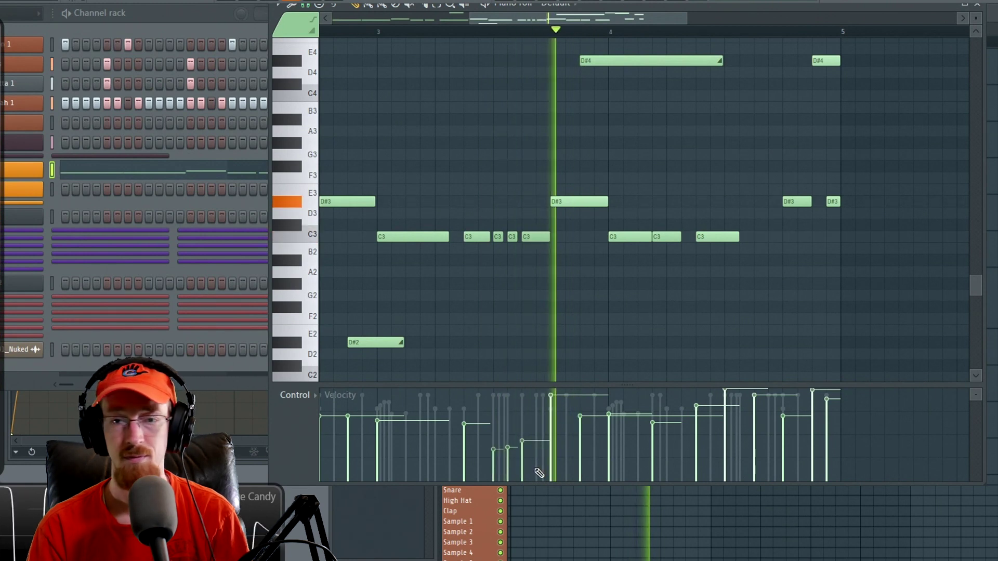
pyautogui.press('space')
# Raise the middle short C3 note's velocity, audition it, and undo the velocity edits
pyautogui.click(508, 398)
pyautogui.press('space')
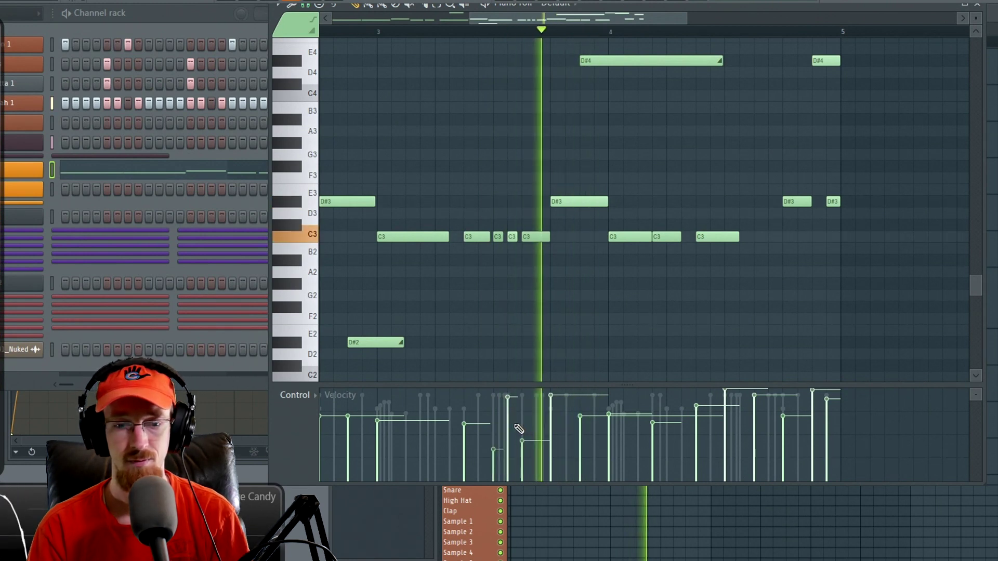
pyautogui.press('space')
pyautogui.hotkey('ctrl', 'alt', 'z')
pyautogui.hotkey('ctrl', 'alt', 'z')
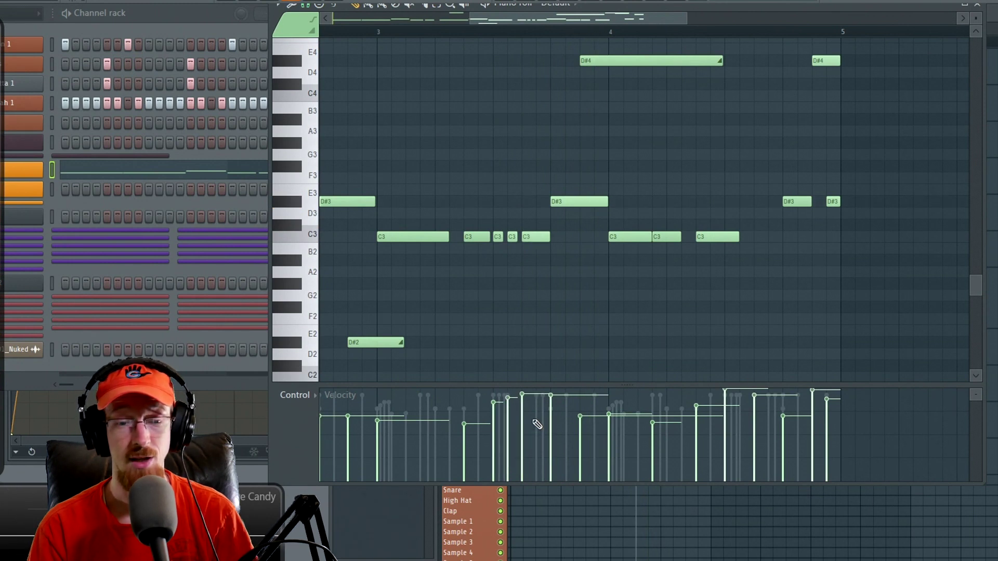
# Review the last two short C3 notes of bar 3, close the piano roll, and show filter 1's curve
pyautogui.keyDown('ctrl'); pyautogui.moveTo(503, 220); pyautogui.dragTo(567, 241); pyautogui.keyUp('ctrl')
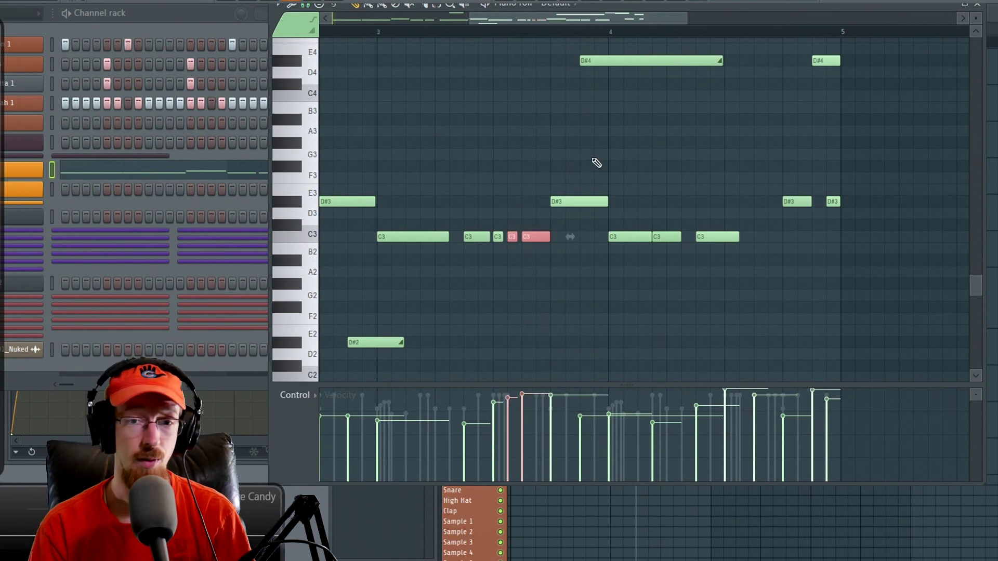
pyautogui.keyDown('ctrl'); pyautogui.click(596, 163); pyautogui.keyUp('ctrl')
pyautogui.scroll(-3, 512, 199)
pyautogui.scroll(-2, 512, 199)
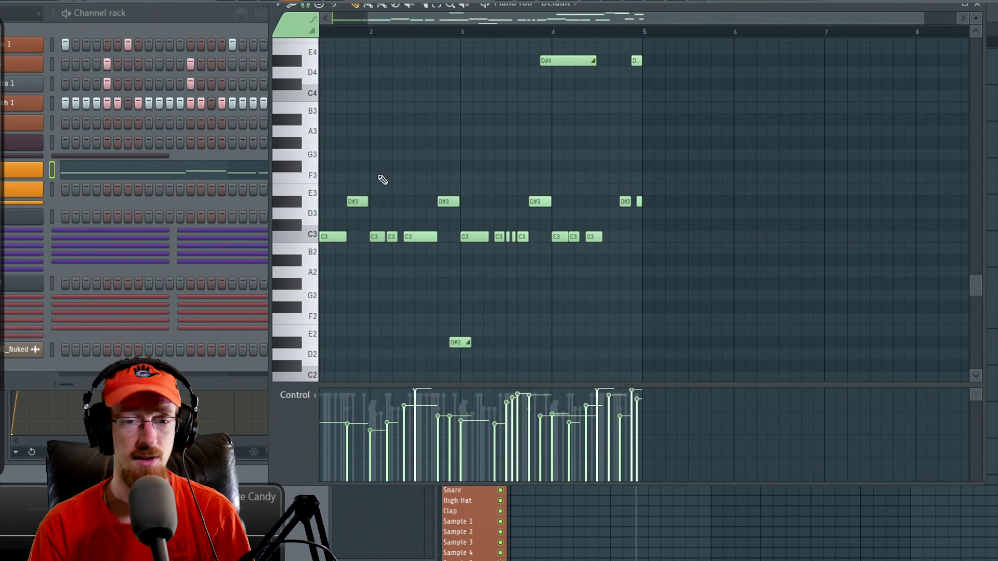
pyautogui.click(982, 7)
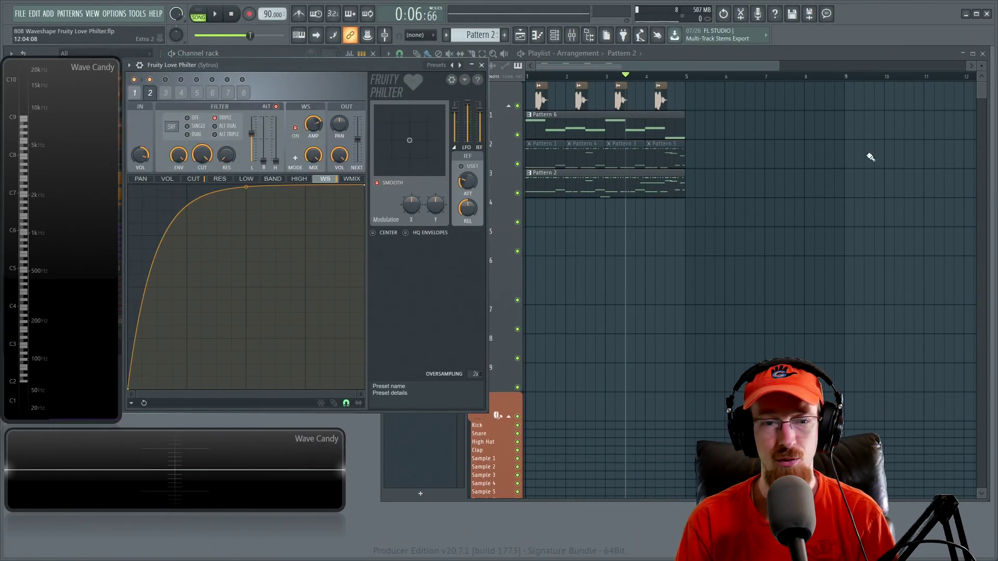
pyautogui.click(134, 92)
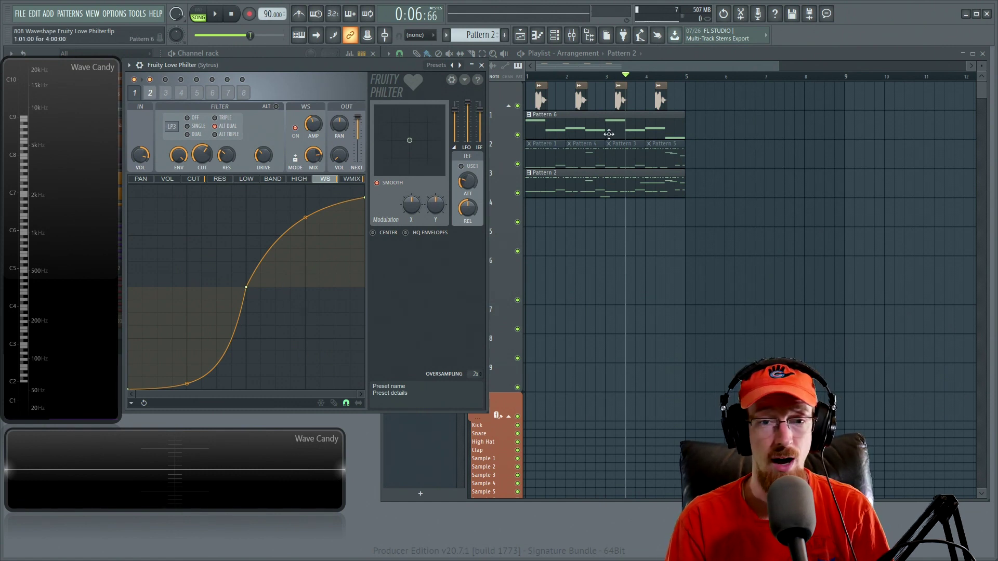
# Compare Fruity WaveShaper's curve with Fruity Love Philter's straight curve, nudge WaveShaper's centre point slightly upward, and close it
pyautogui.click(609, 134)
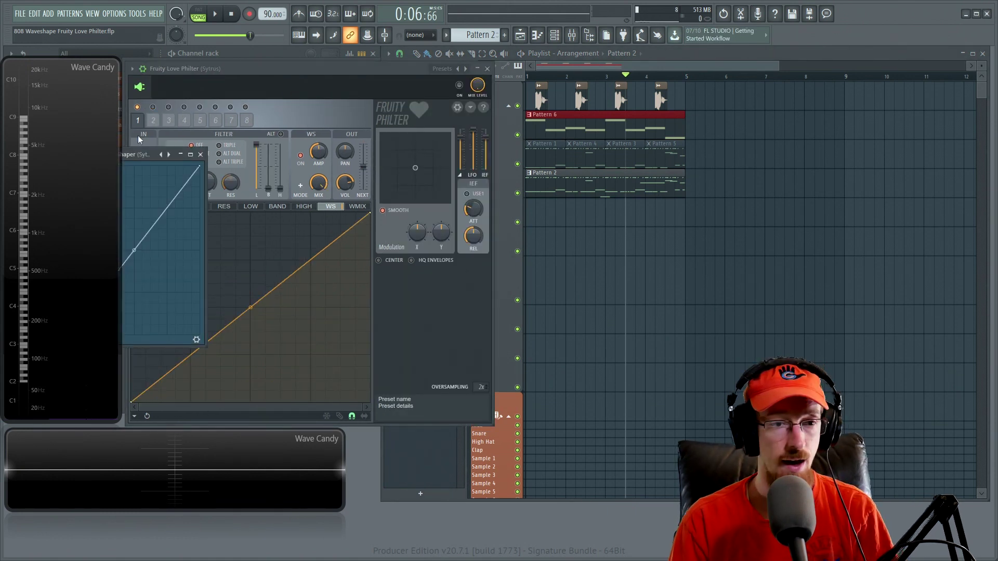
pyautogui.moveTo(158, 157); pyautogui.dragTo(591, 149)
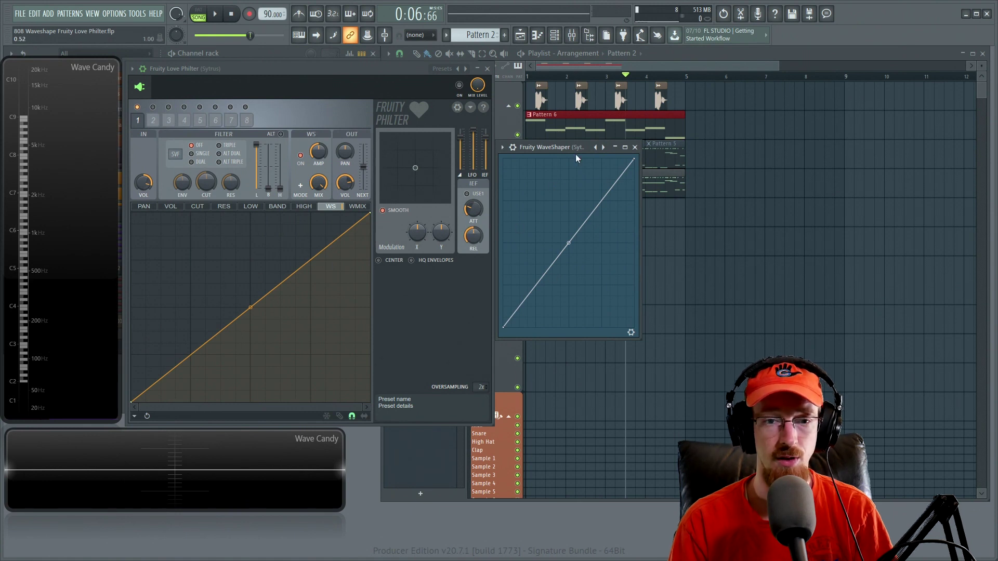
pyautogui.moveTo(563, 149); pyautogui.dragTo(350, 111)
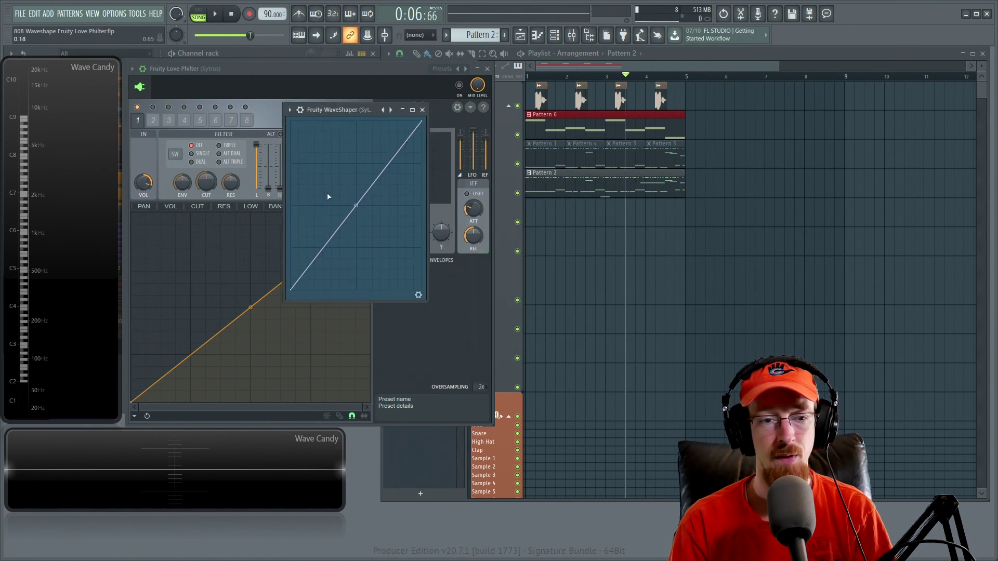
pyautogui.moveTo(356, 207)
pyautogui.mouseDown()
pyautogui.moveTo(356, 155)
pyautogui.moveTo(357, 249)
pyautogui.moveTo(357, 187)
pyautogui.moveTo(356, 204)
pyautogui.mouseUp()
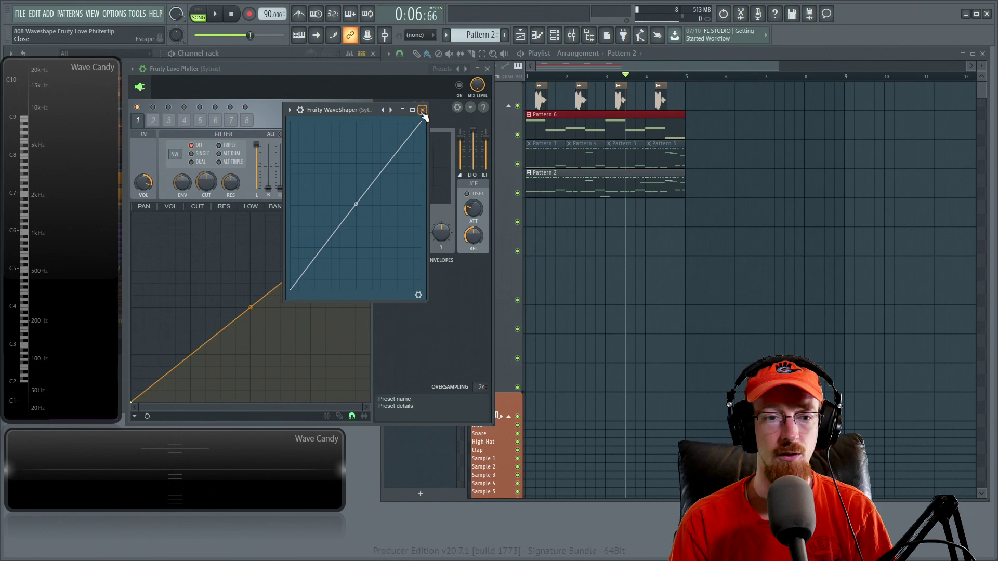
pyautogui.click(422, 110)
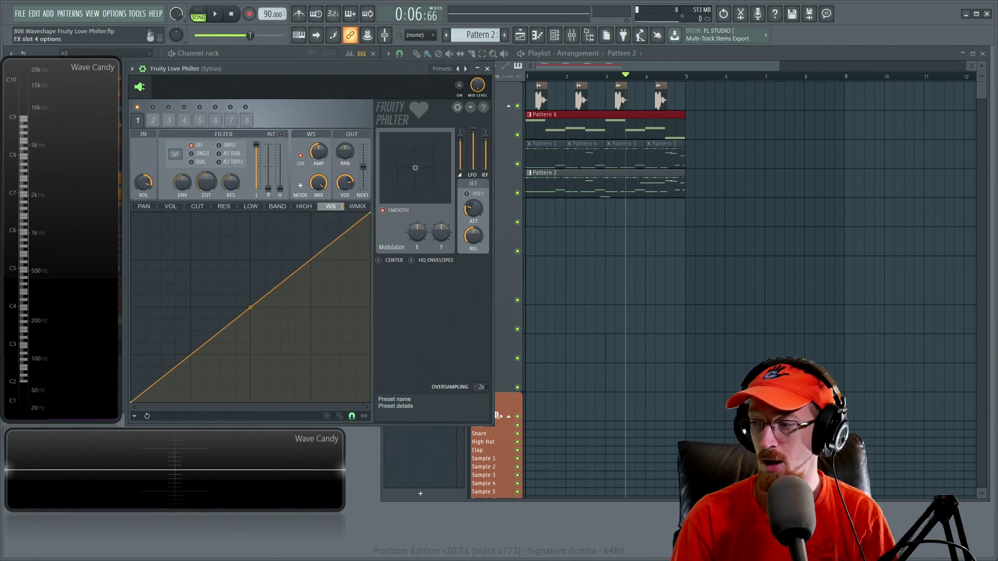